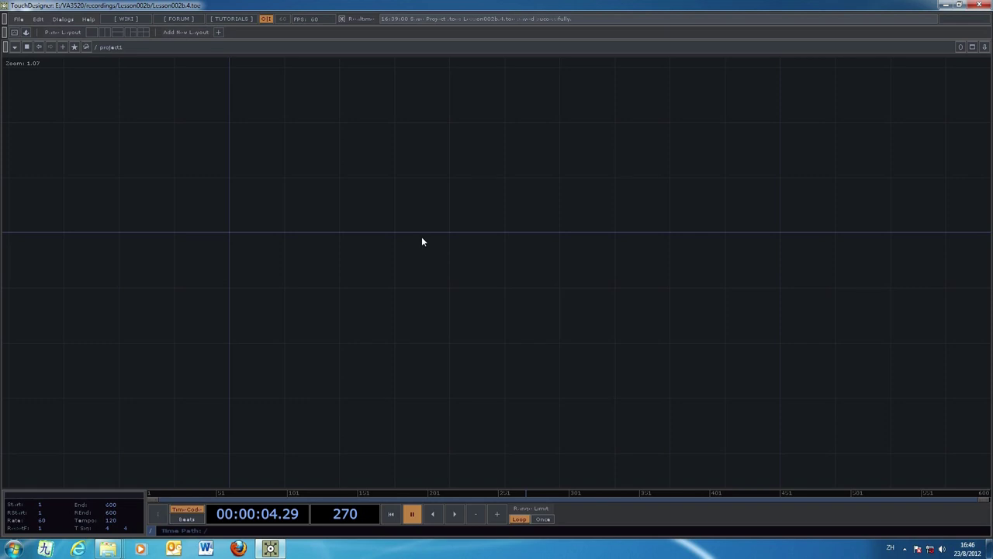
- Add a Geometry COMP to the empty project1 network, placing it at the network origin
key(Tab)
drag(425, 227, 702, 187)
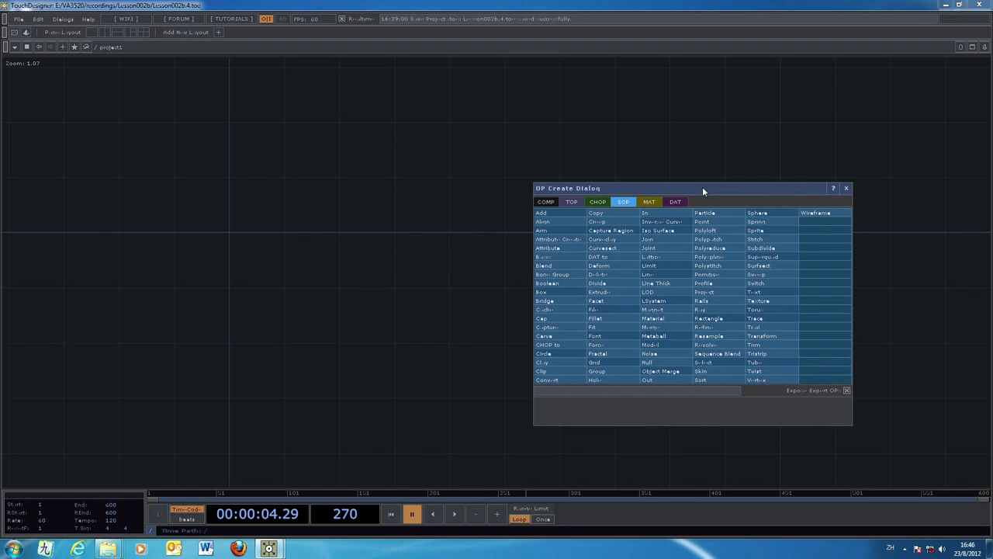
key(Tab)
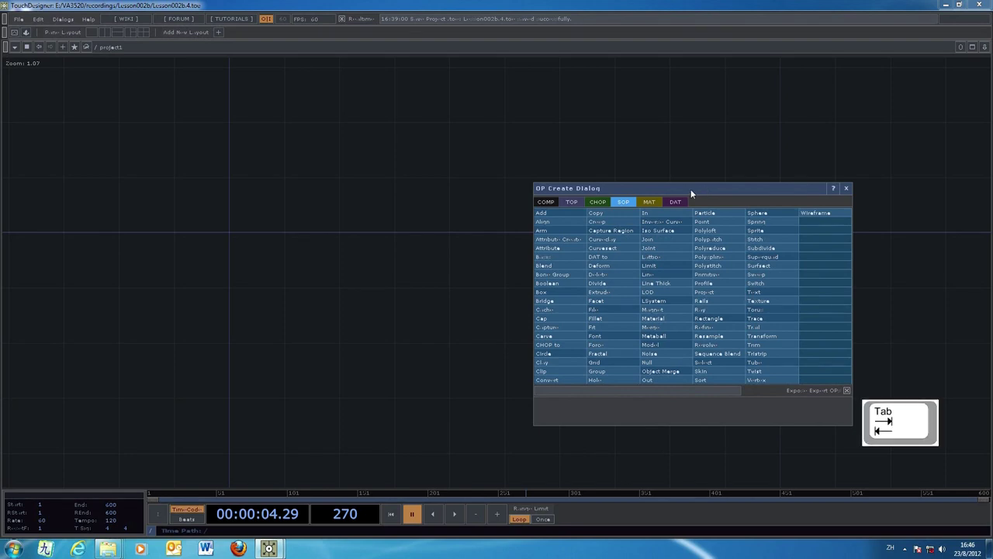
drag(691, 189, 689, 162)
click(545, 175)
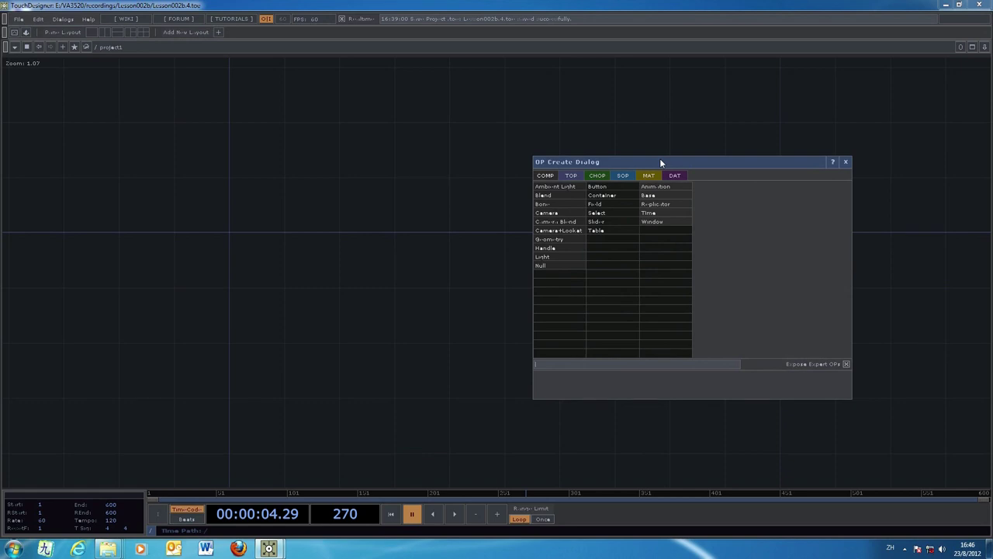
drag(660, 163, 713, 135)
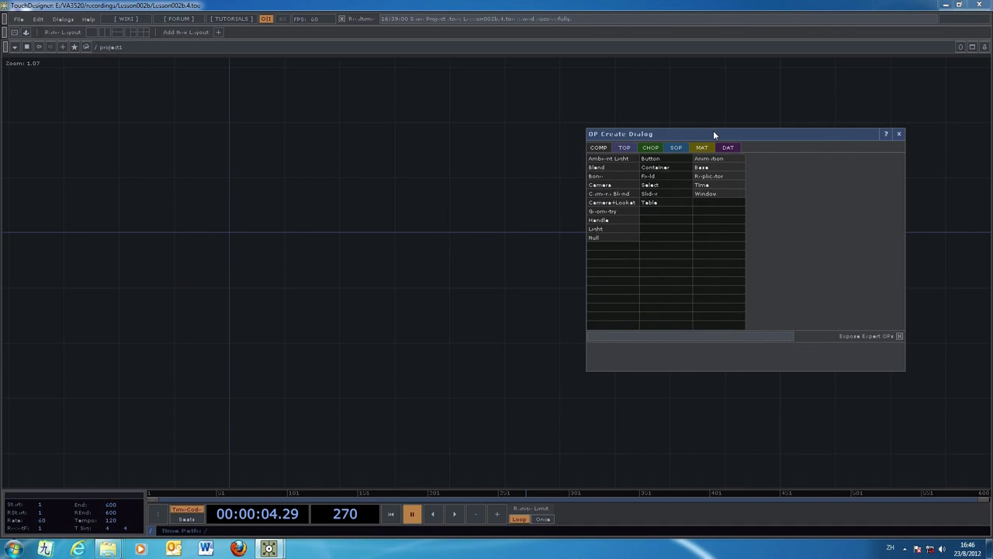
click(620, 211)
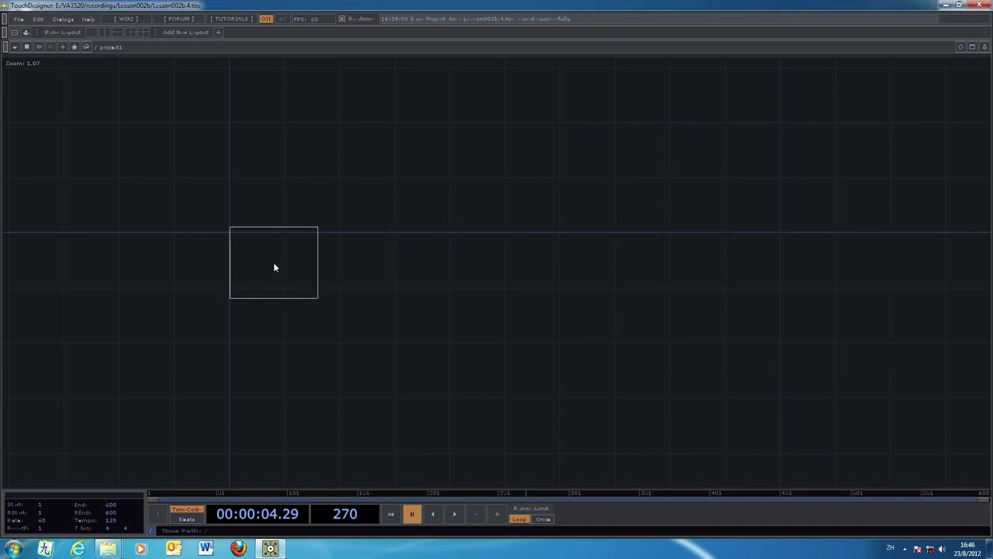
click(273, 268)
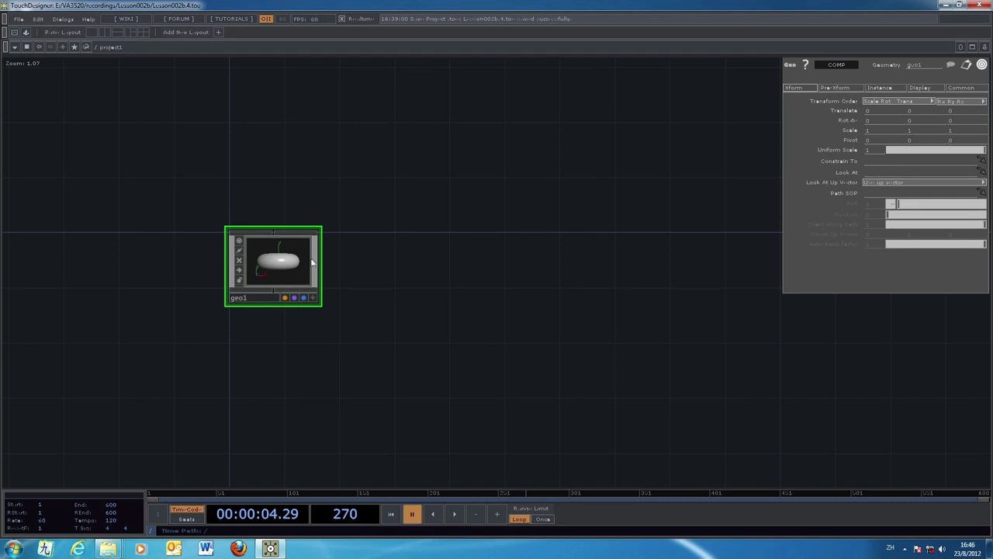
- Add a Camera COMP to the network beside the geo1 component
key(Tab)
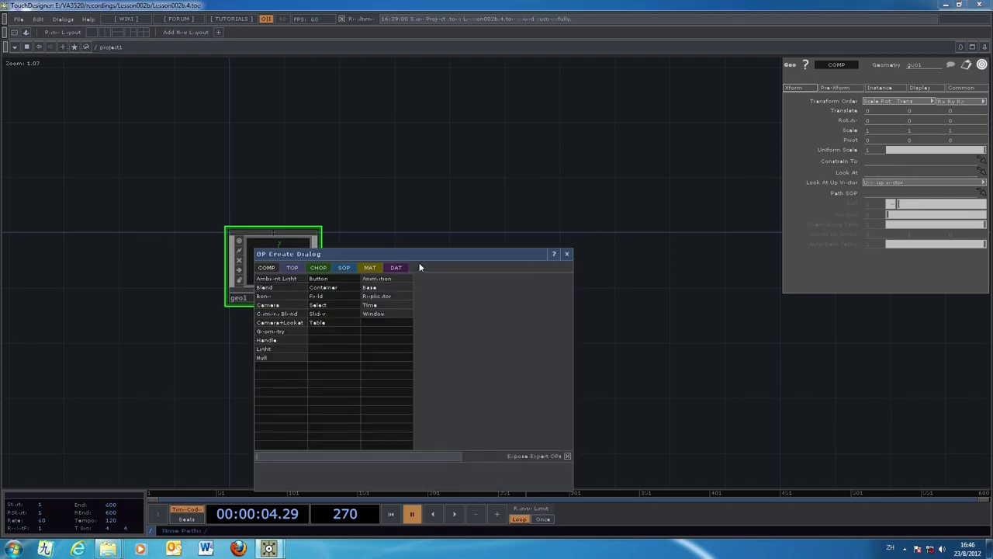
drag(377, 257, 550, 207)
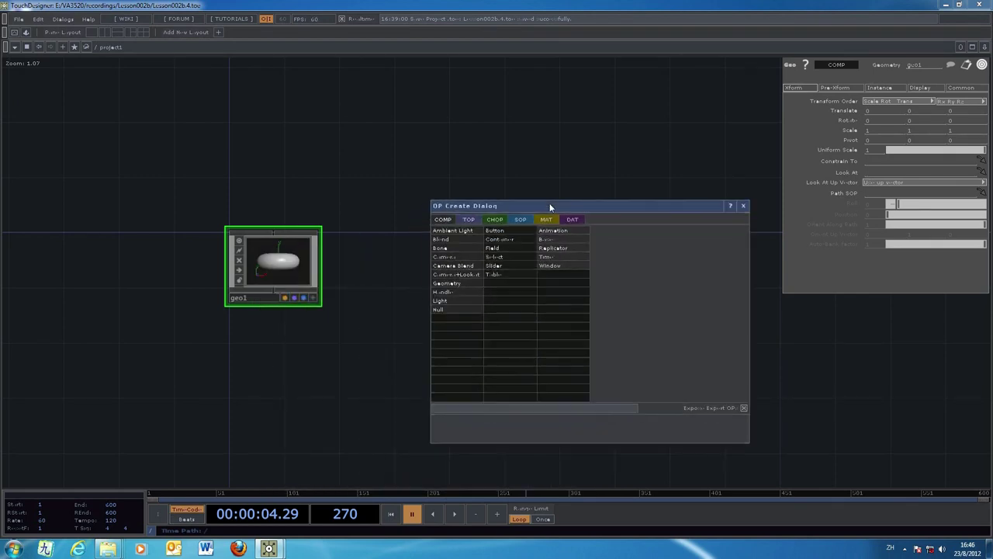
click(467, 259)
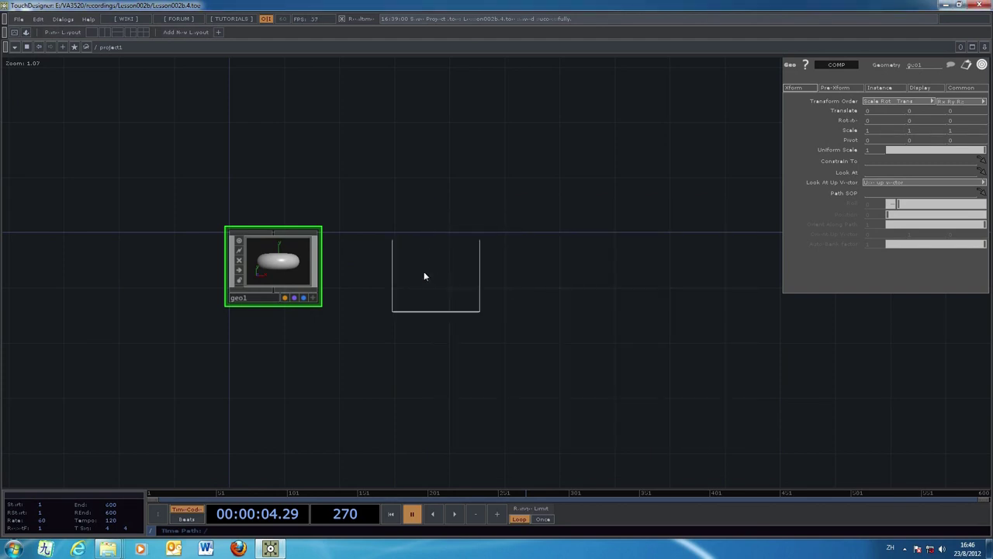
click(398, 270)
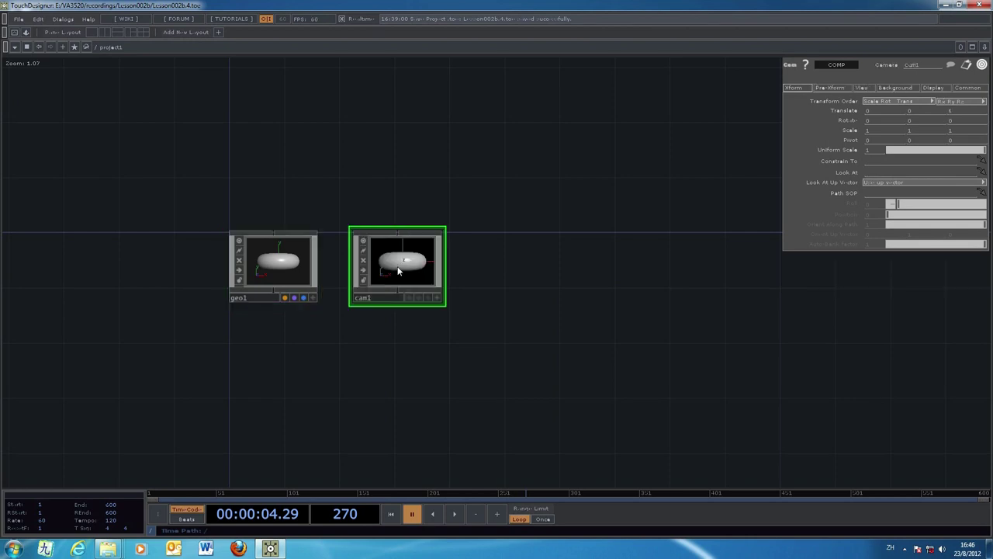
click(273, 264)
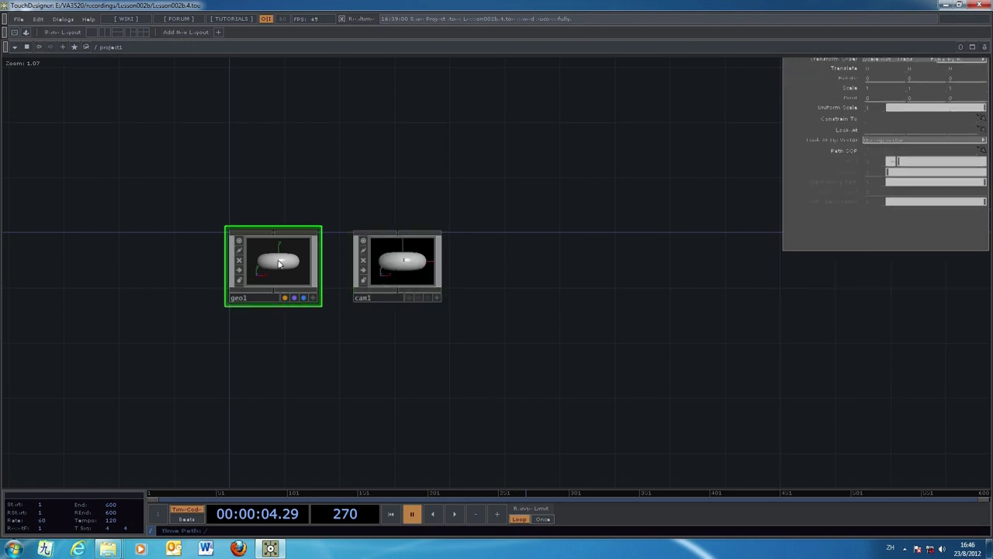
click(403, 269)
- Add a Light COMP in line with geo1 and cam1, beside the camera
key(Tab)
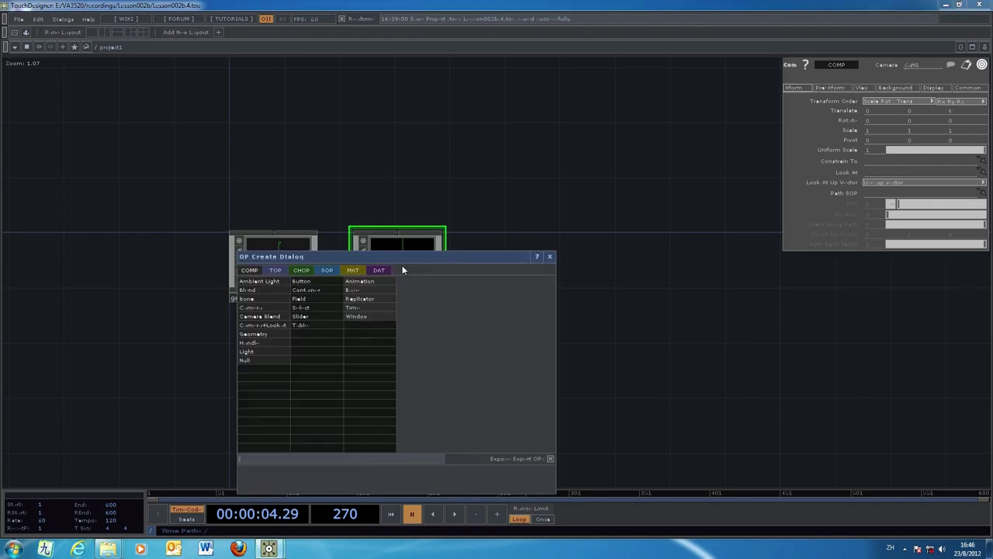
drag(397, 257, 695, 268)
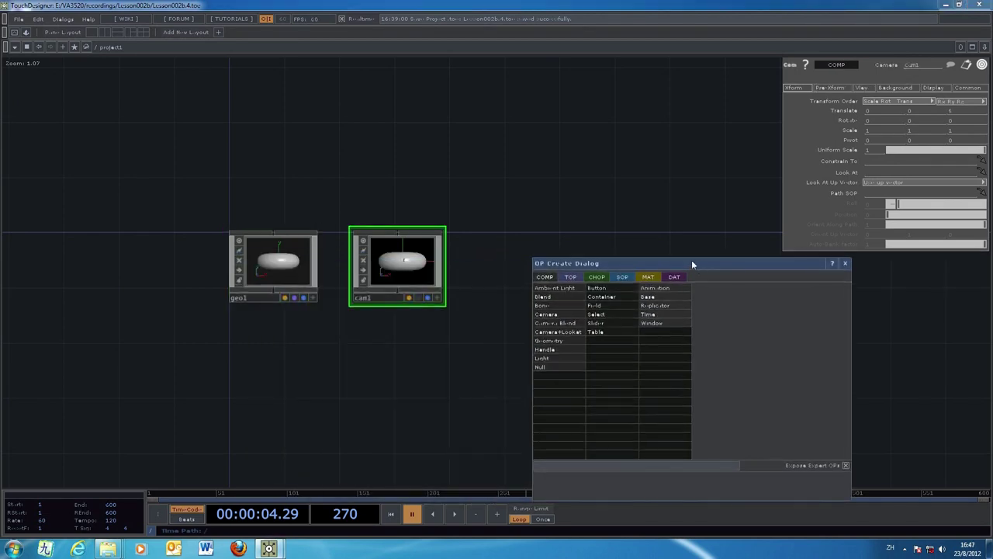
click(546, 358)
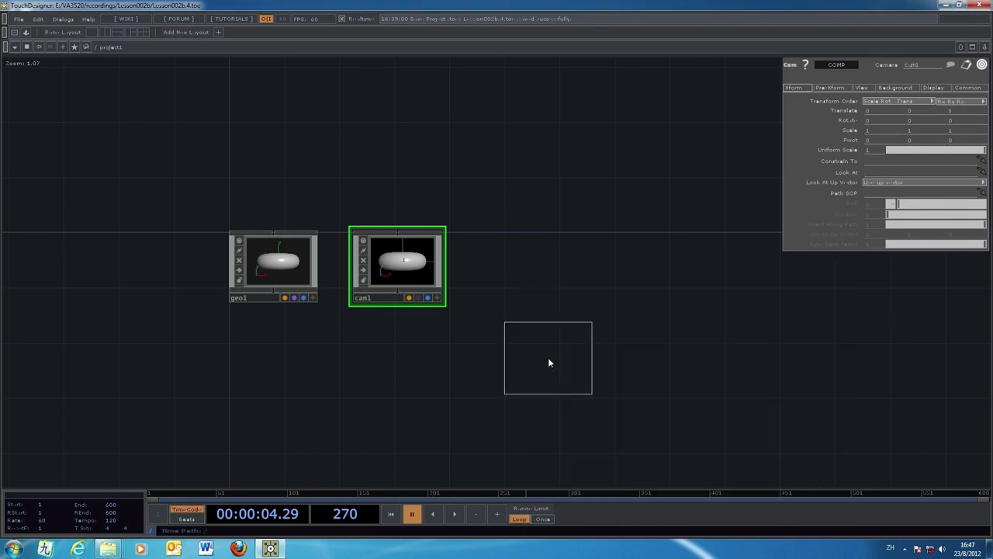
click(524, 273)
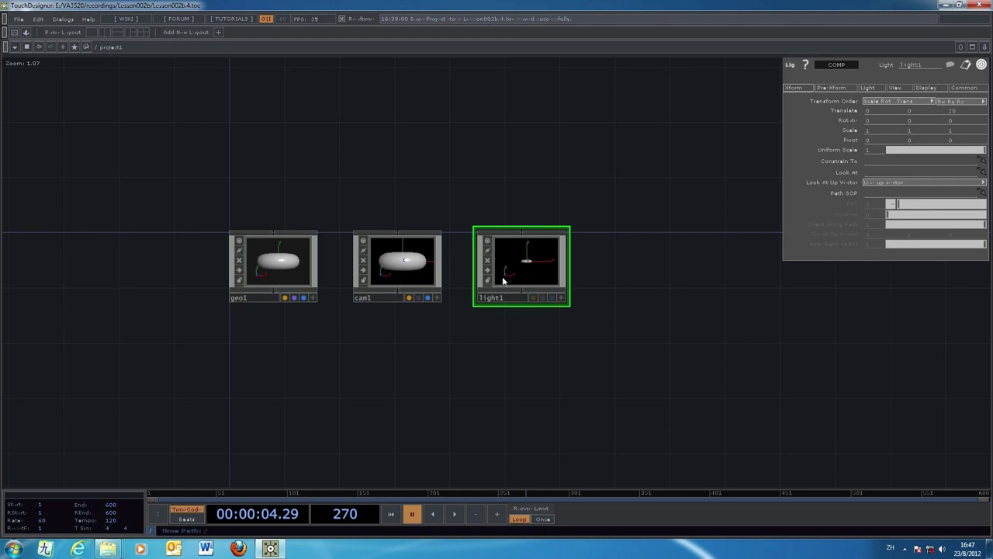
click(272, 260)
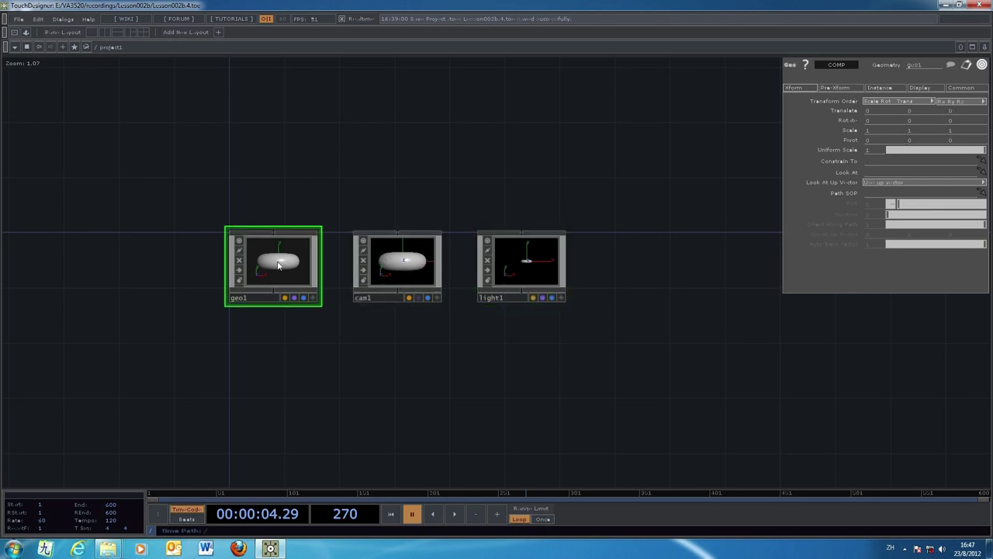
- Add a Render TOP to the network, placing it below the cam1 component
drag(548, 408, 457, 368)
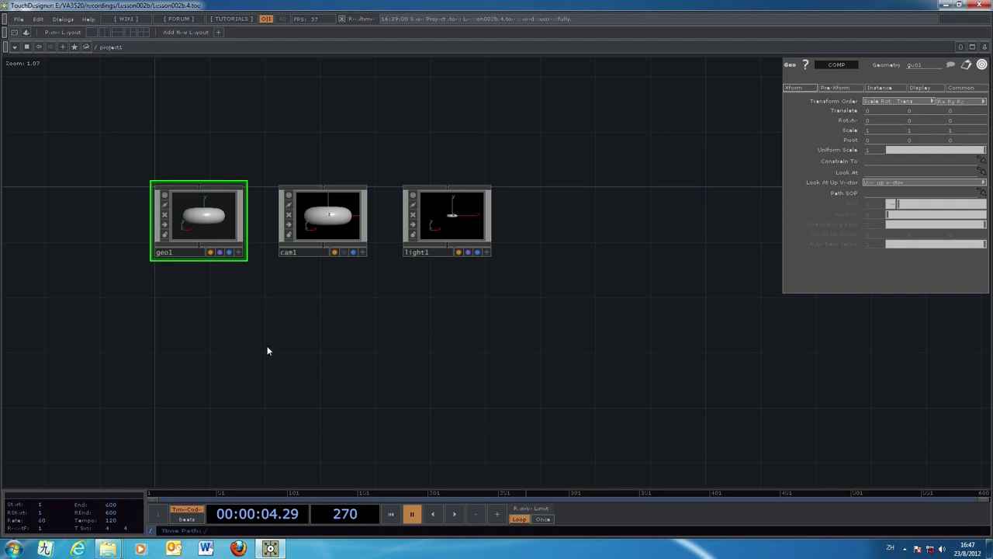
middle_drag(393, 386, 353, 378)
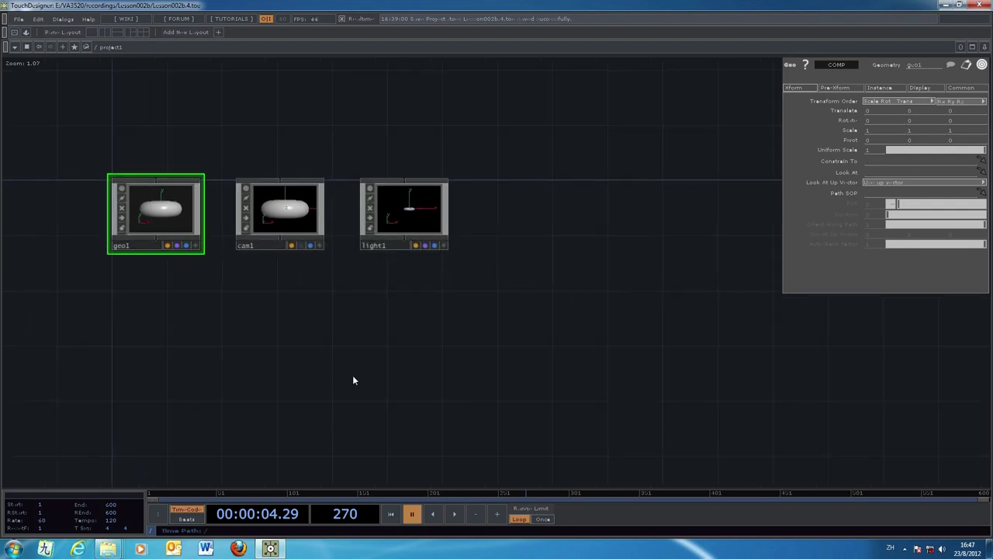
key(Tab)
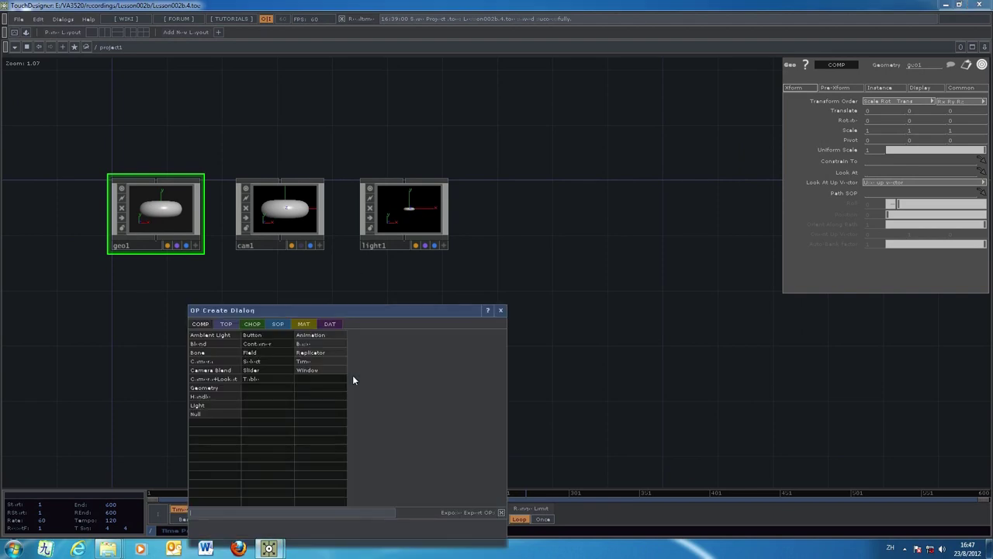
drag(322, 313, 621, 249)
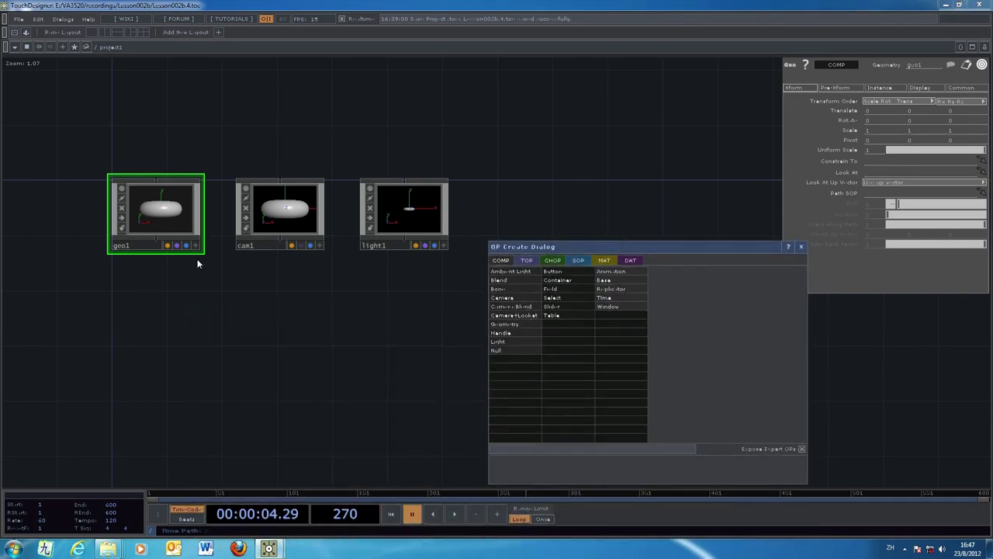
click(527, 262)
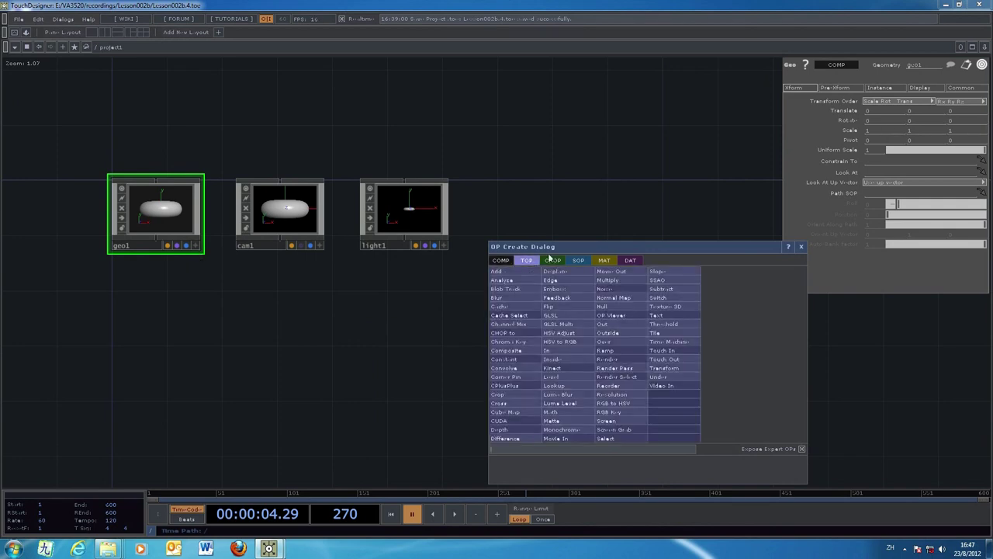
drag(606, 255, 617, 227)
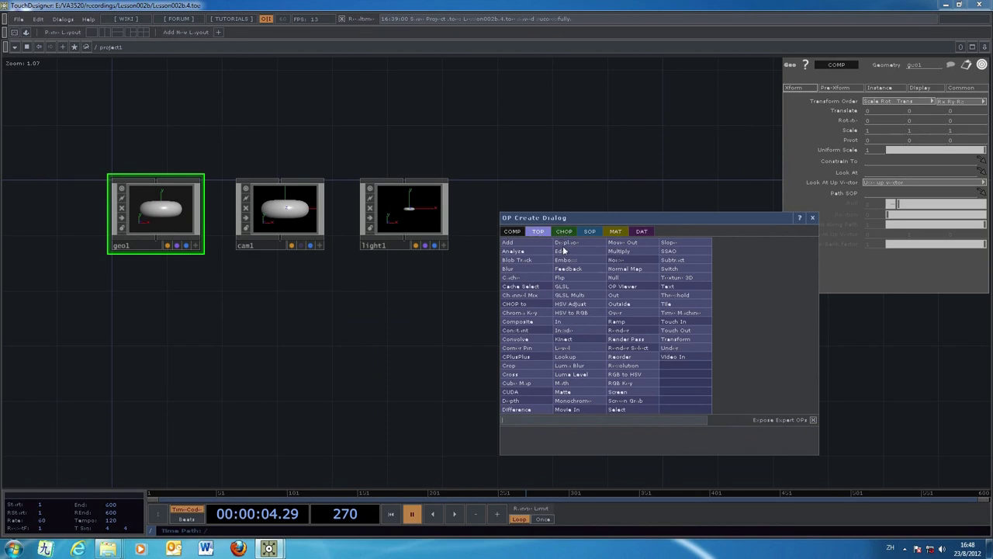
click(626, 331)
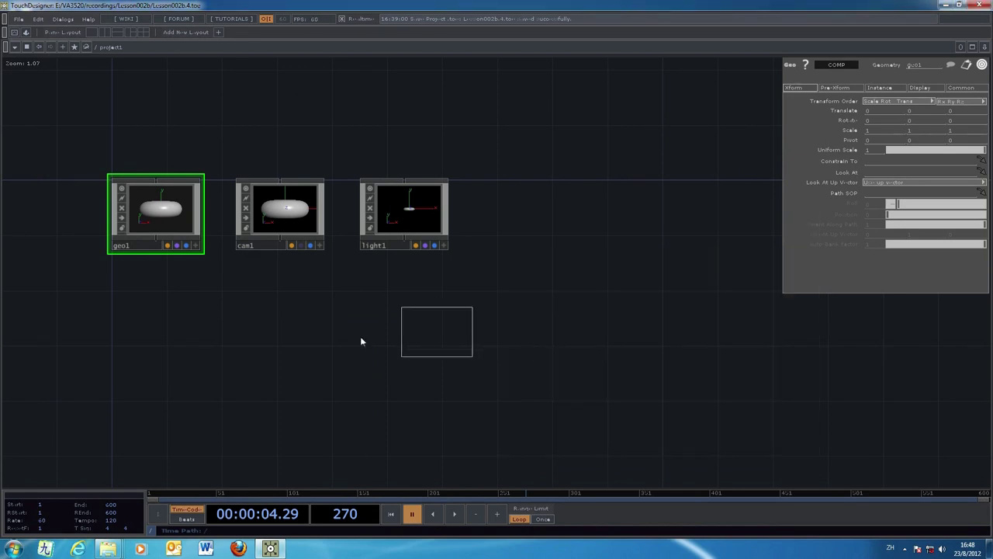
click(280, 335)
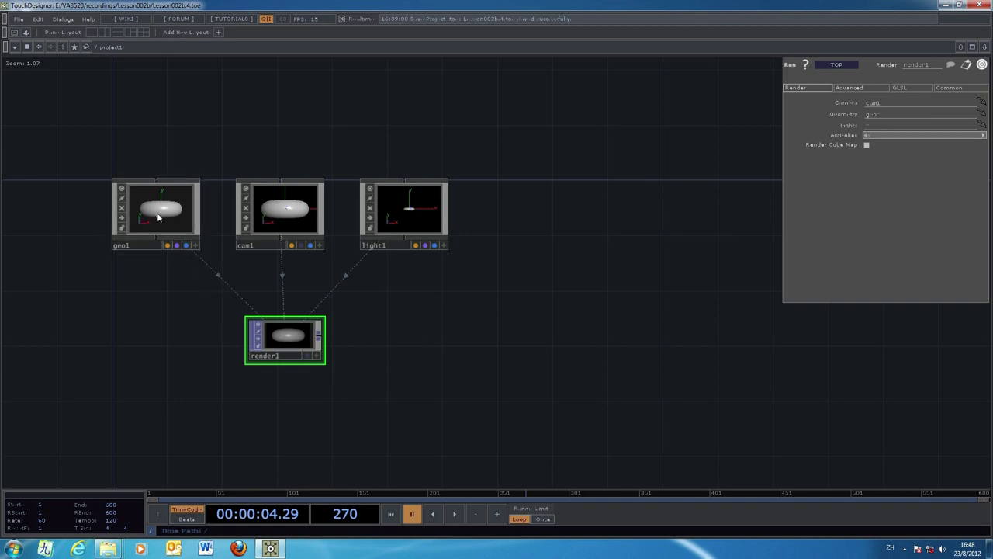
- Add an Out TOP beside render1 and connect render1's output to its input
click(287, 216)
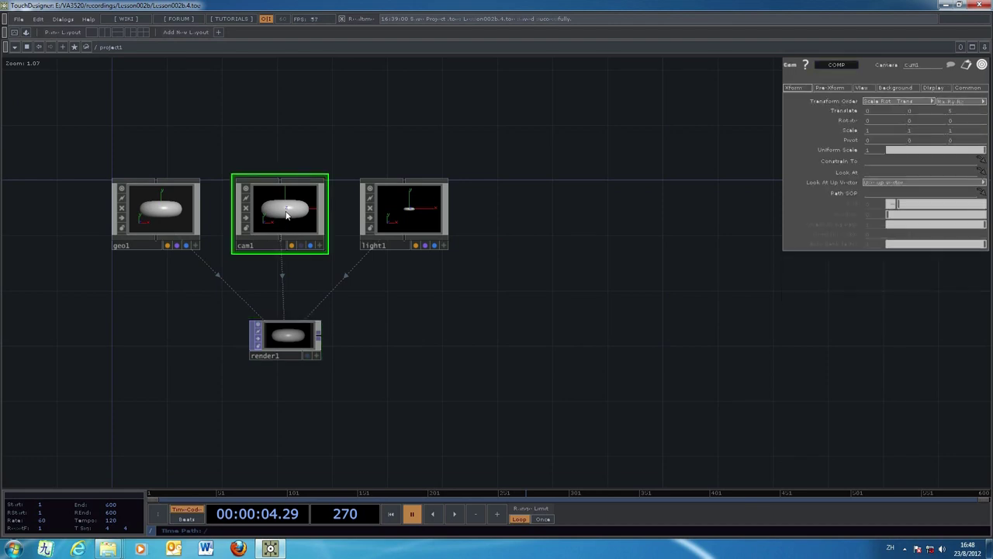
click(410, 215)
click(289, 340)
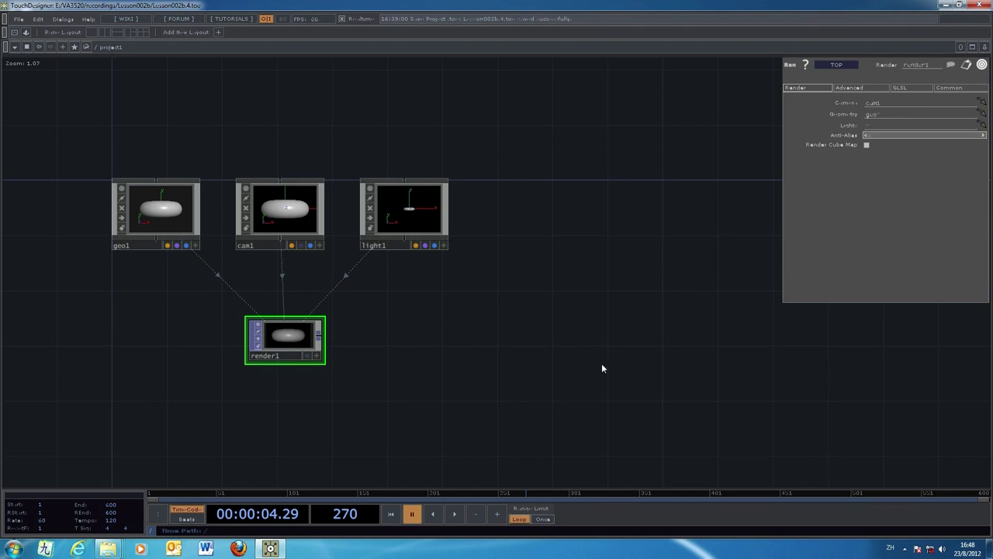
key(Tab)
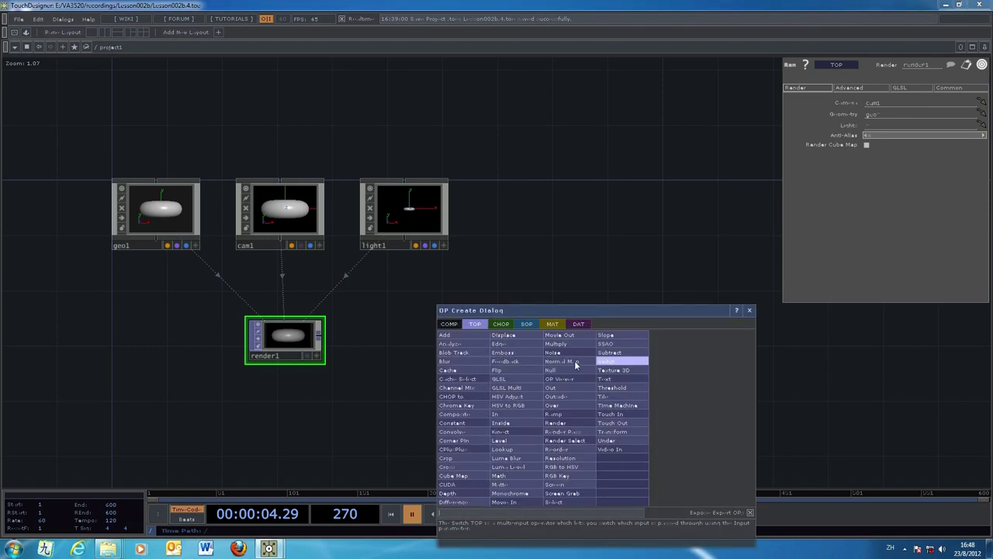
drag(575, 312, 691, 257)
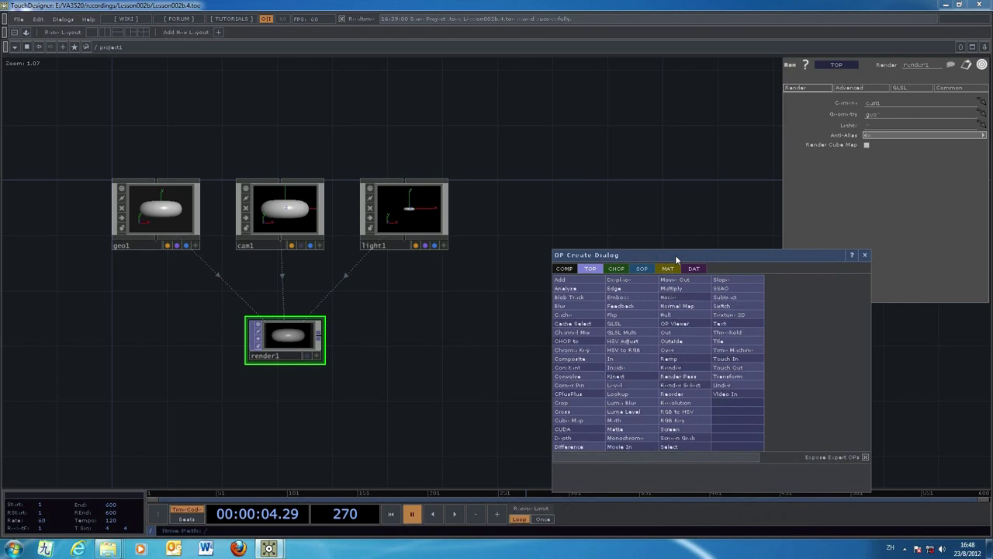
click(696, 334)
click(483, 347)
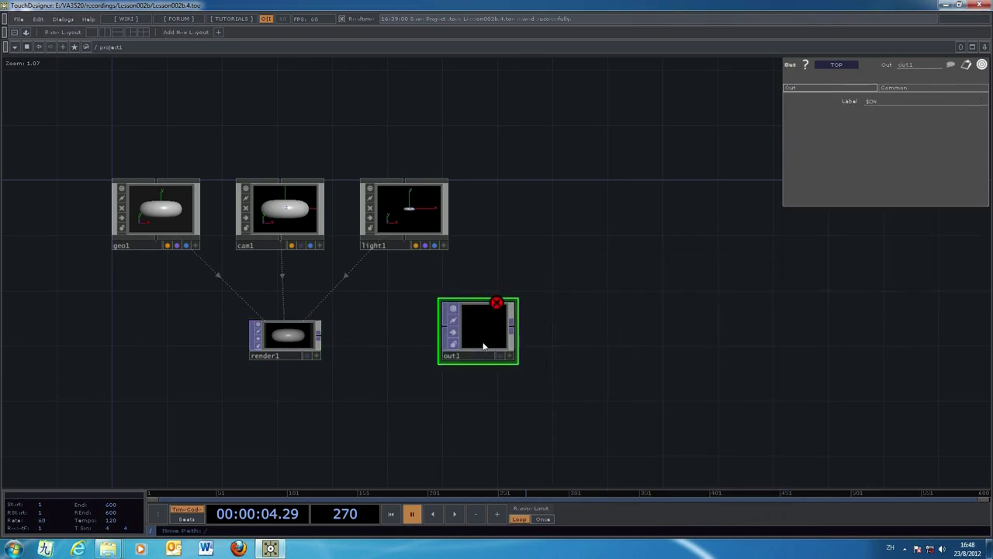
drag(321, 335, 446, 330)
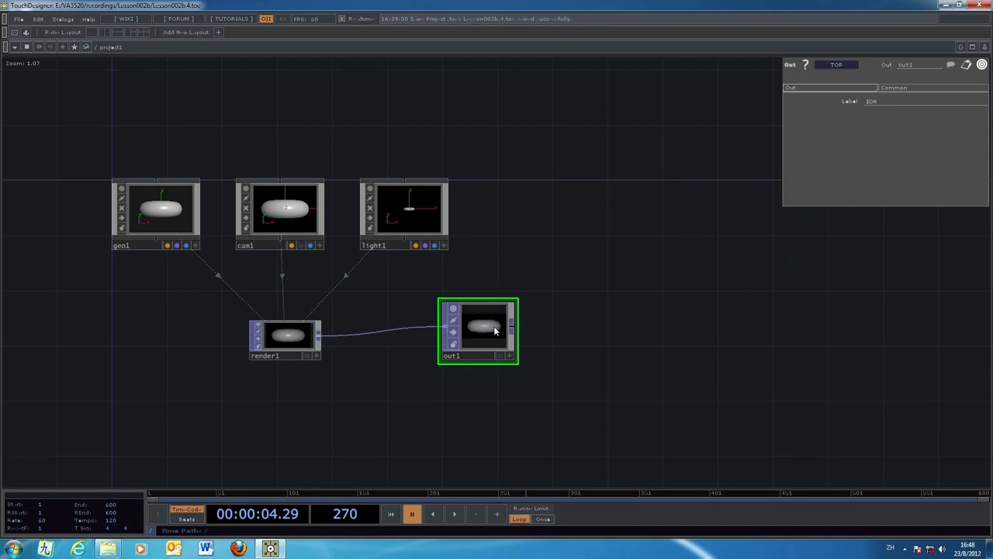
- Review the parameters of the geometry, camera, light, render and out operators one after another
click(170, 212)
click(302, 215)
click(408, 217)
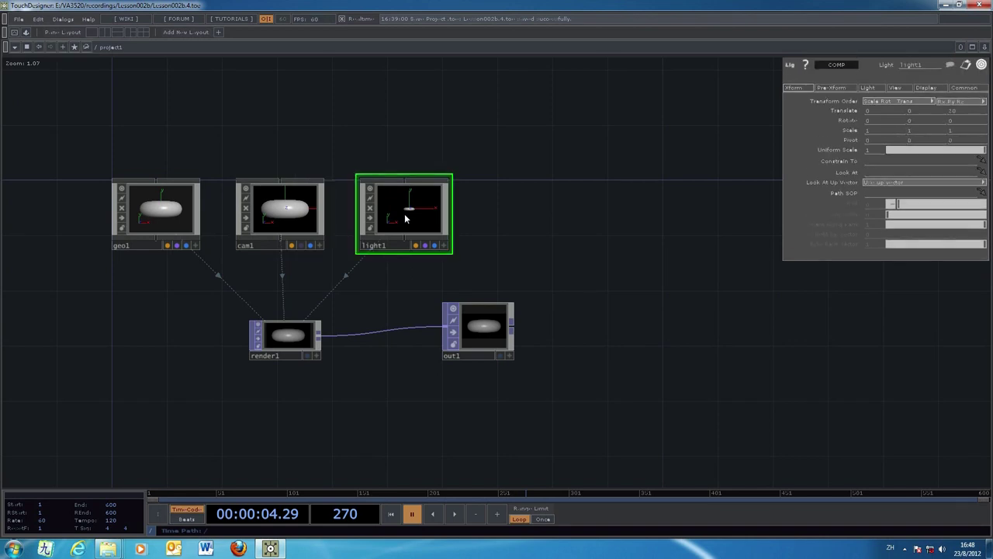
click(172, 224)
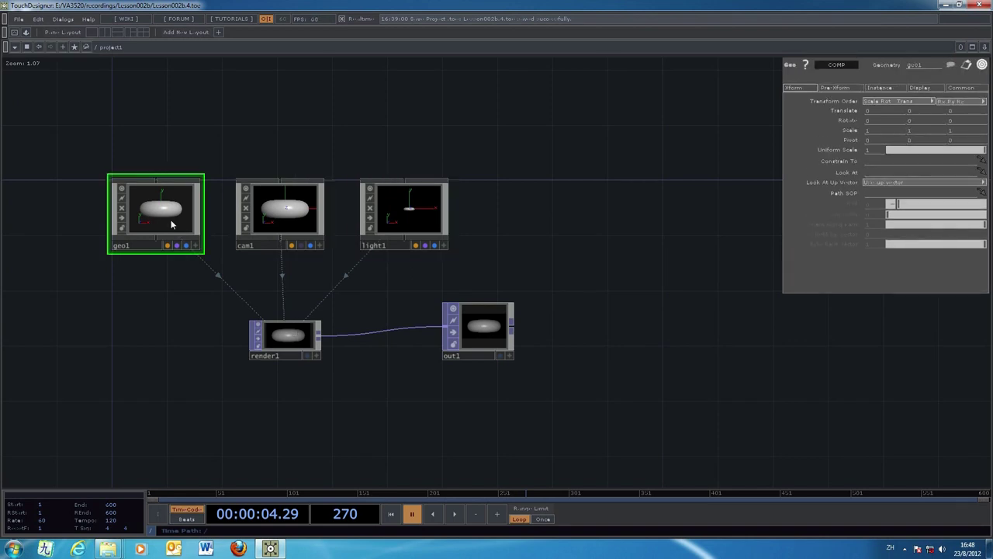
click(292, 217)
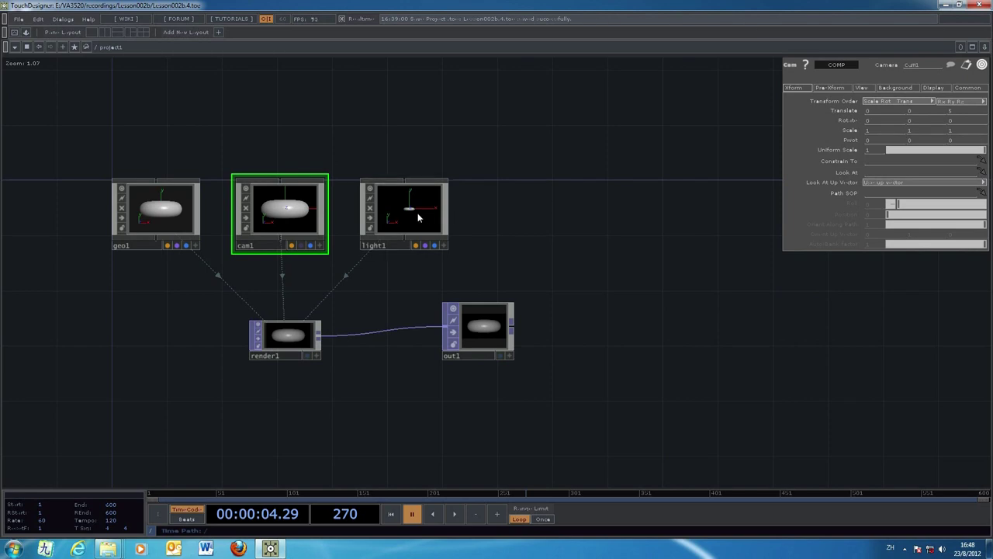
click(418, 218)
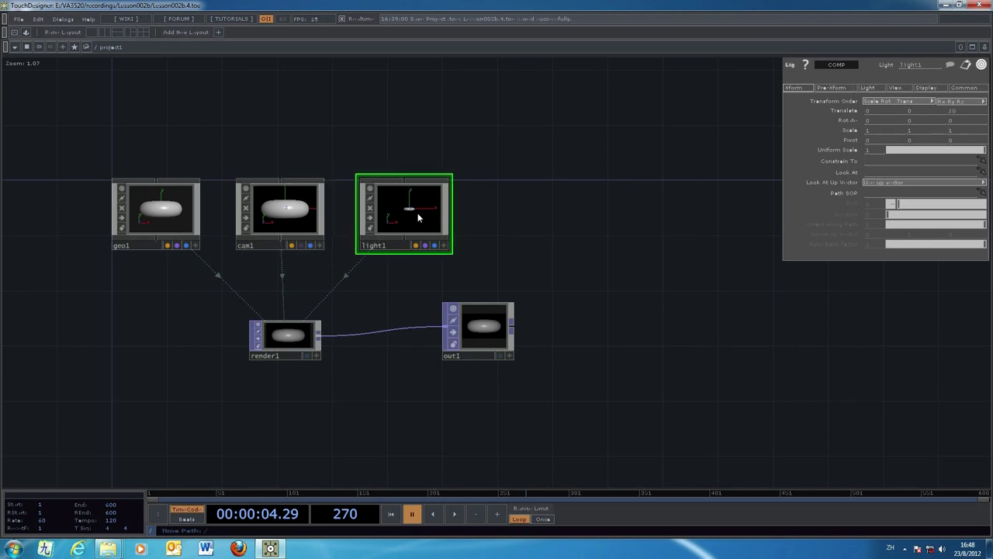
click(291, 342)
click(478, 339)
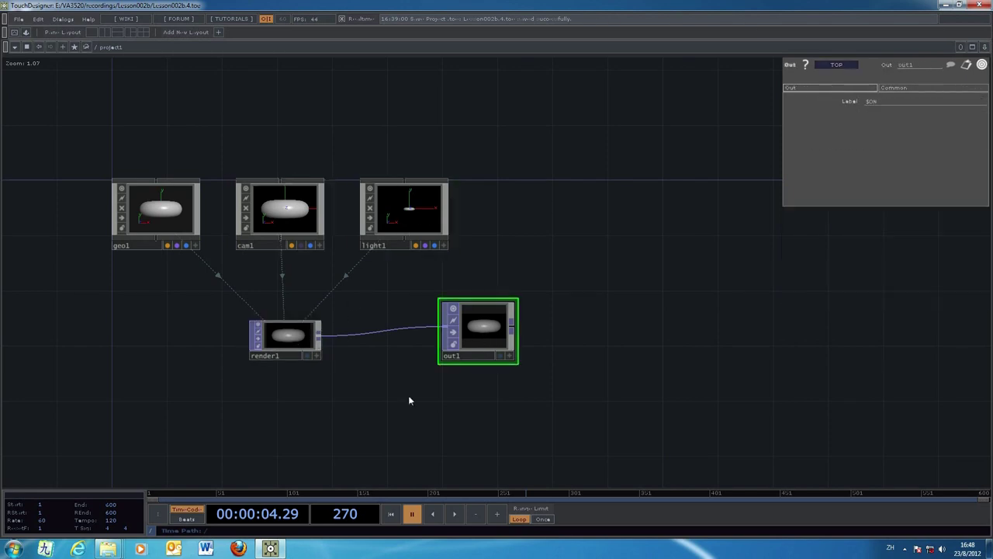
- View geo1 in its own enlarged viewer window, tumble the torus to see its hole, and close the viewer
middle_drag(350, 410, 450, 428)
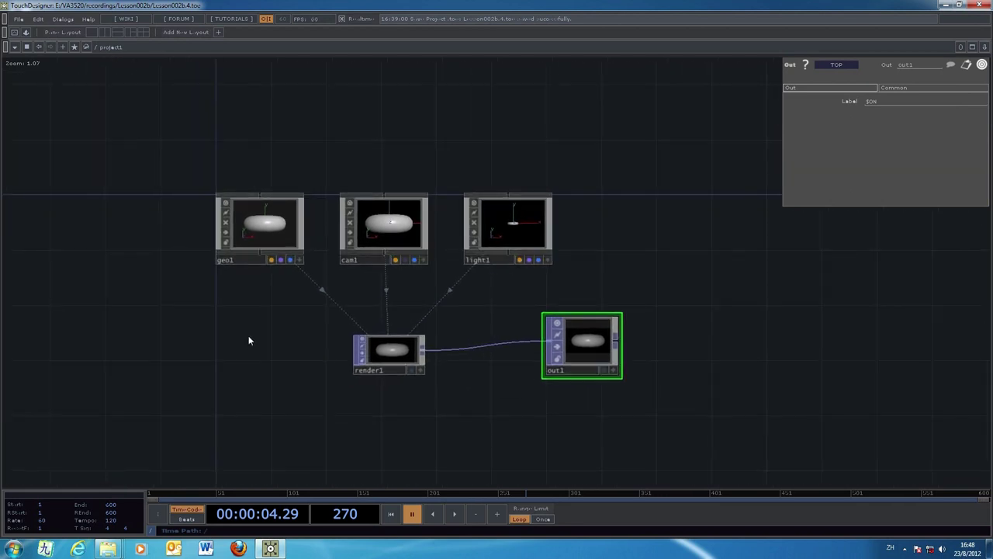
middle_drag(266, 337, 226, 350)
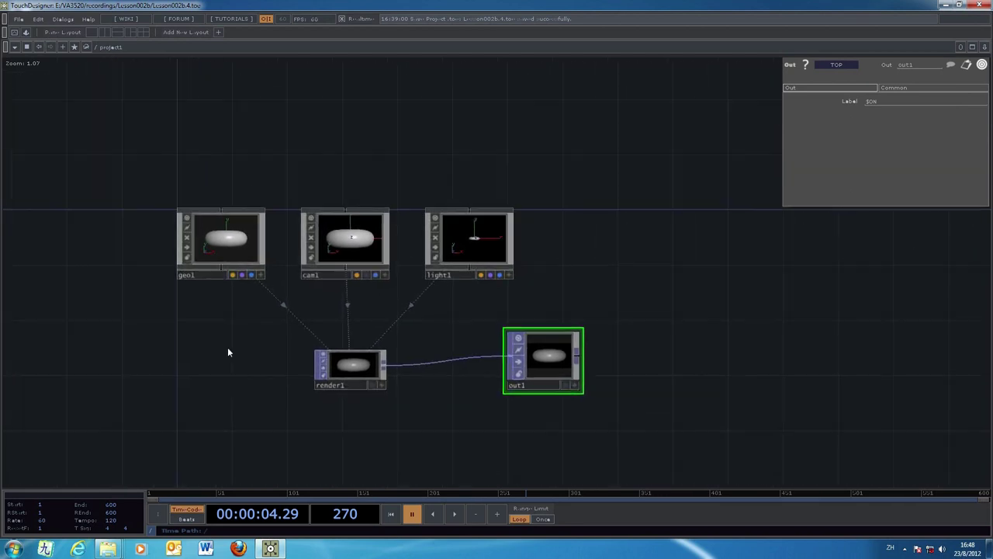
click(221, 246)
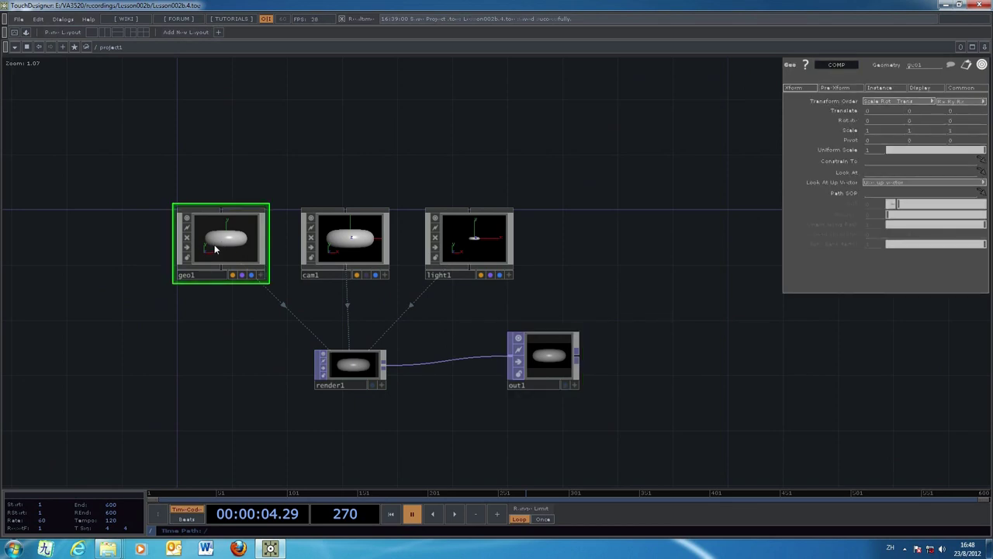
right_click(222, 239)
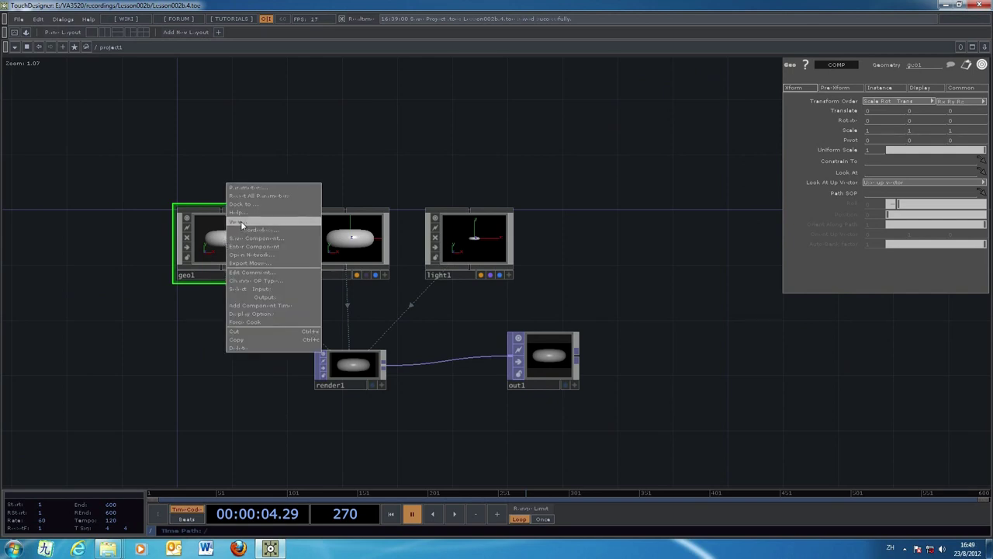
click(240, 220)
drag(136, 97, 313, 118)
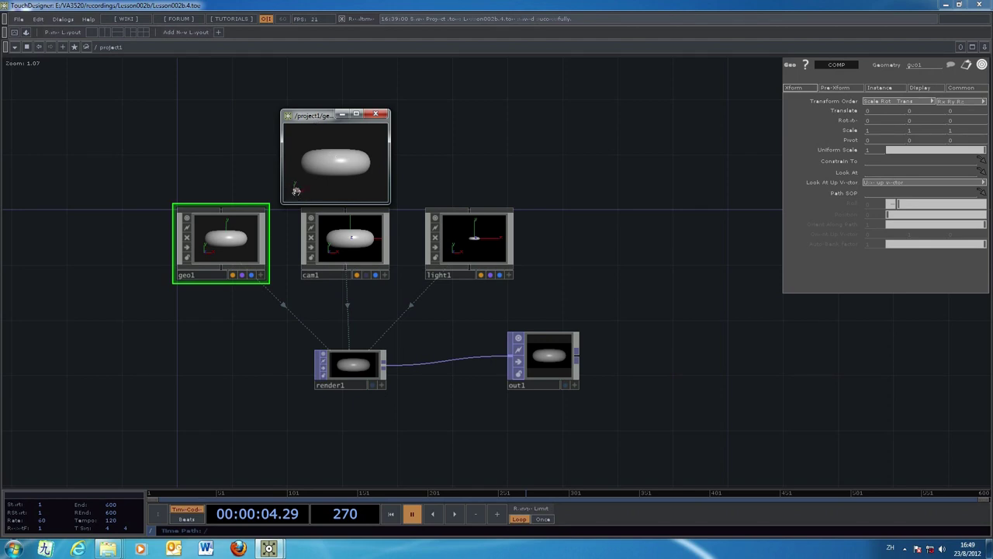
drag(389, 203, 617, 382)
drag(436, 115, 422, 108)
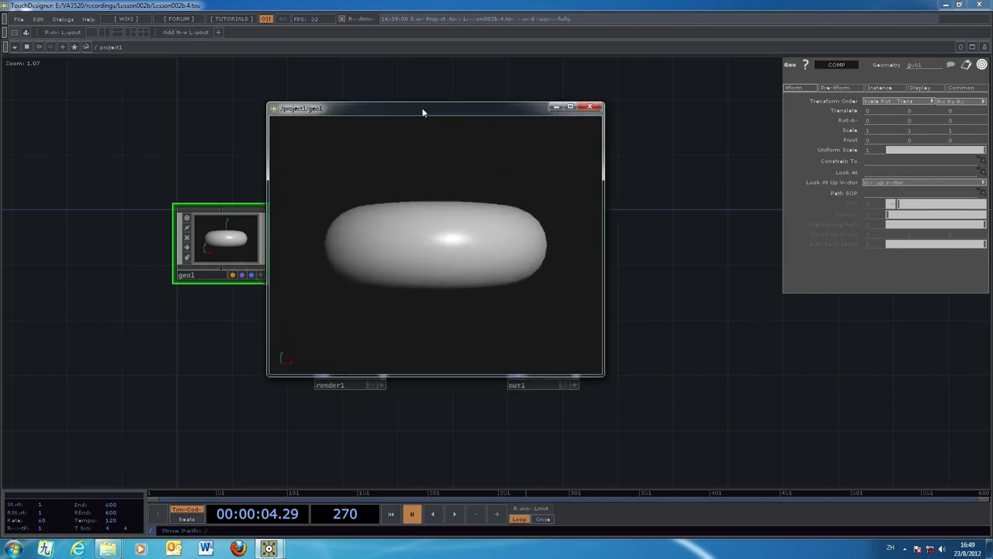
drag(392, 206, 372, 259)
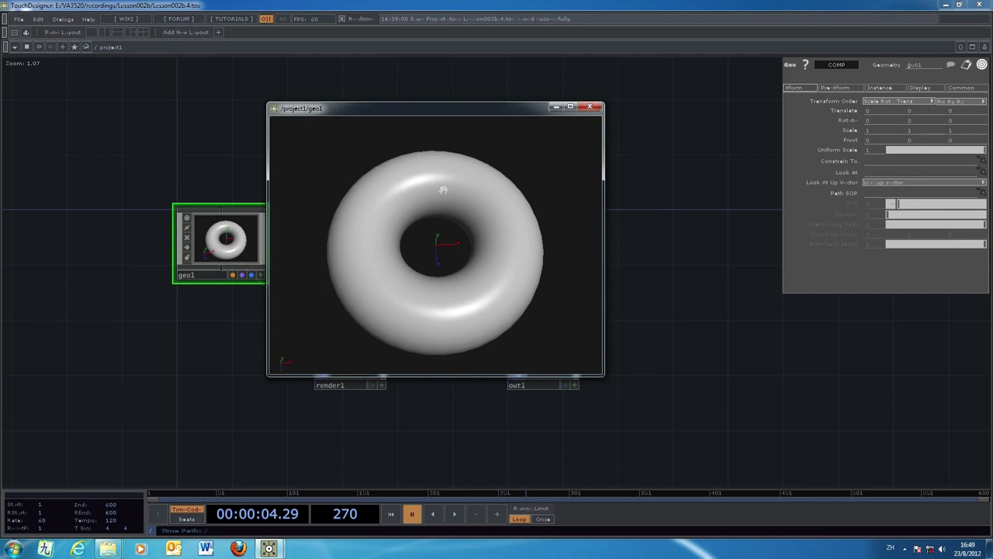
click(590, 108)
- Compare the transform parameters of geo1, cam1 and light1, and check which components render1 references
key(h)
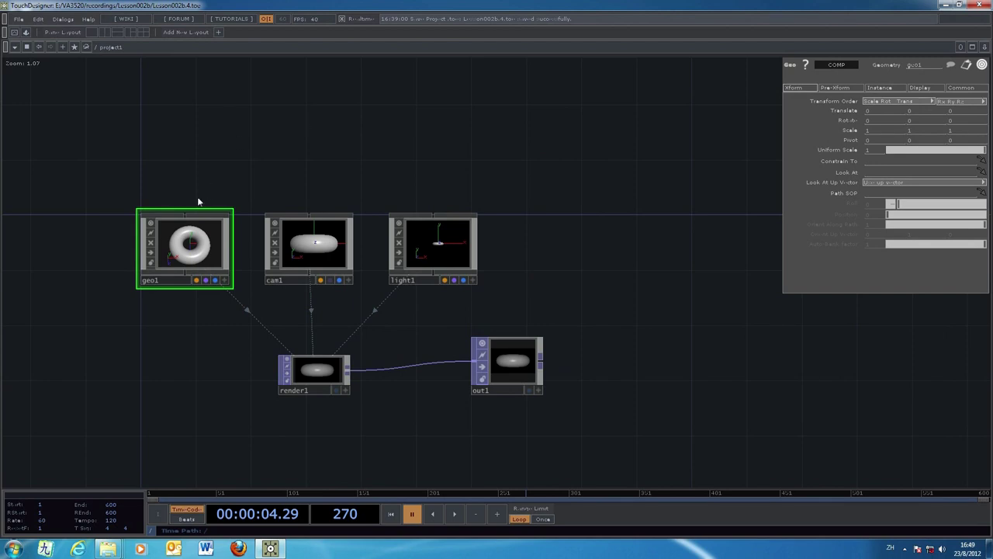
mouse_move(208, 242)
mouse_down()
mouse_move(173, 256)
mouse_move(221, 239)
mouse_move(200, 247)
mouse_up()
click(325, 249)
click(440, 249)
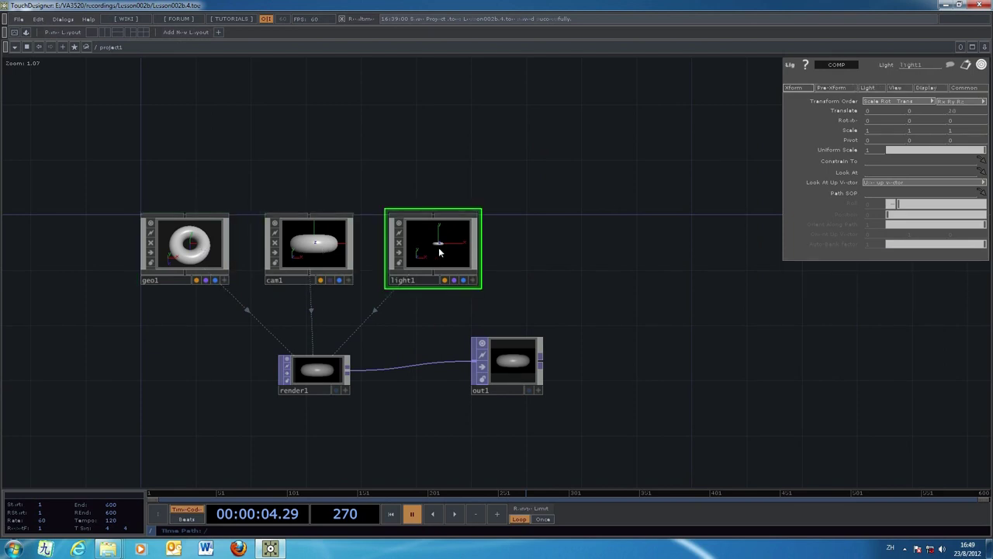
click(309, 376)
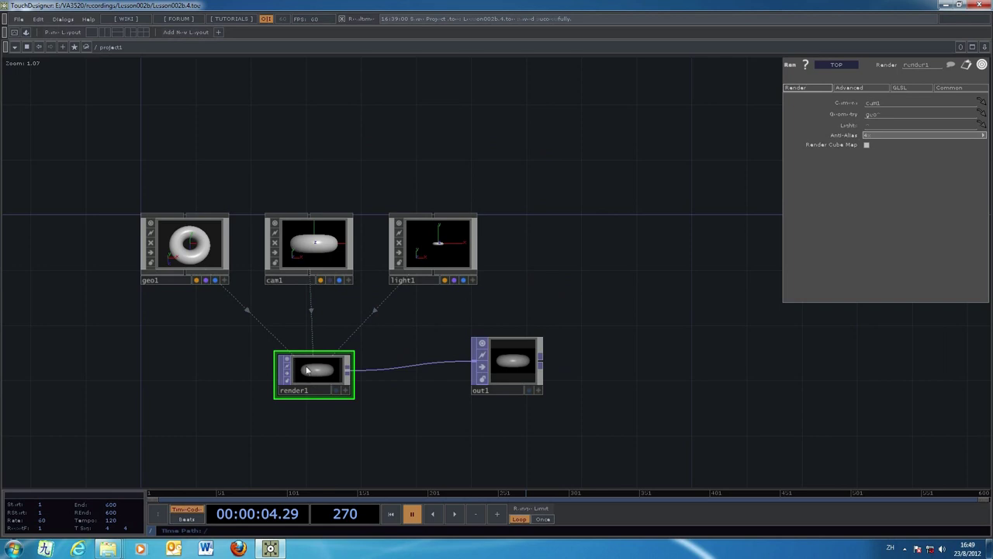
click(190, 243)
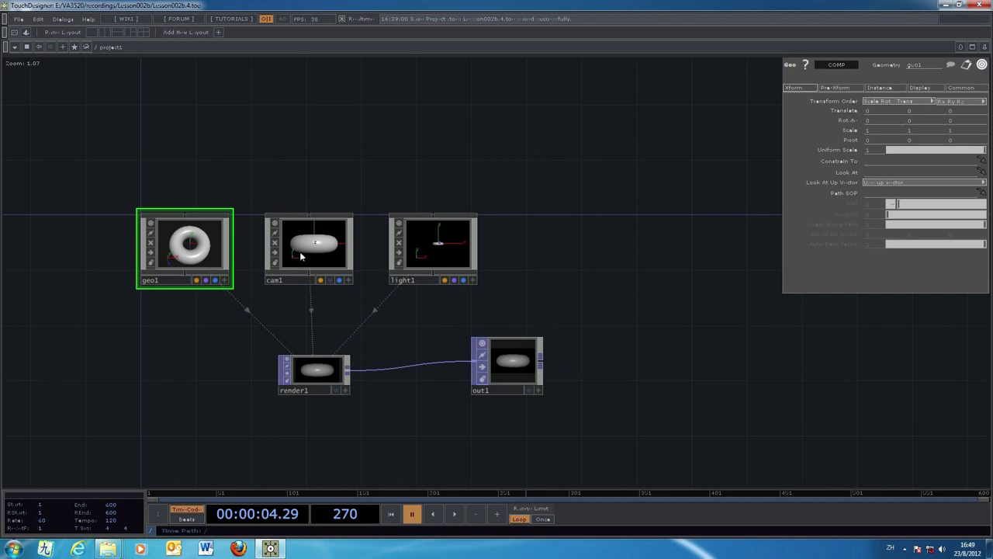
click(319, 252)
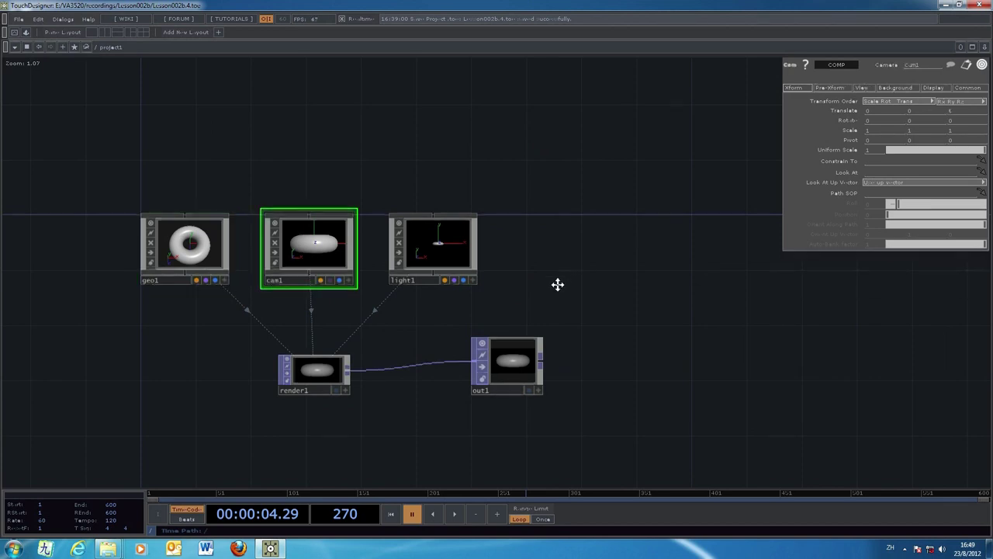
- Set geo1's X translate to 1 and its X rotation to 45
click(179, 276)
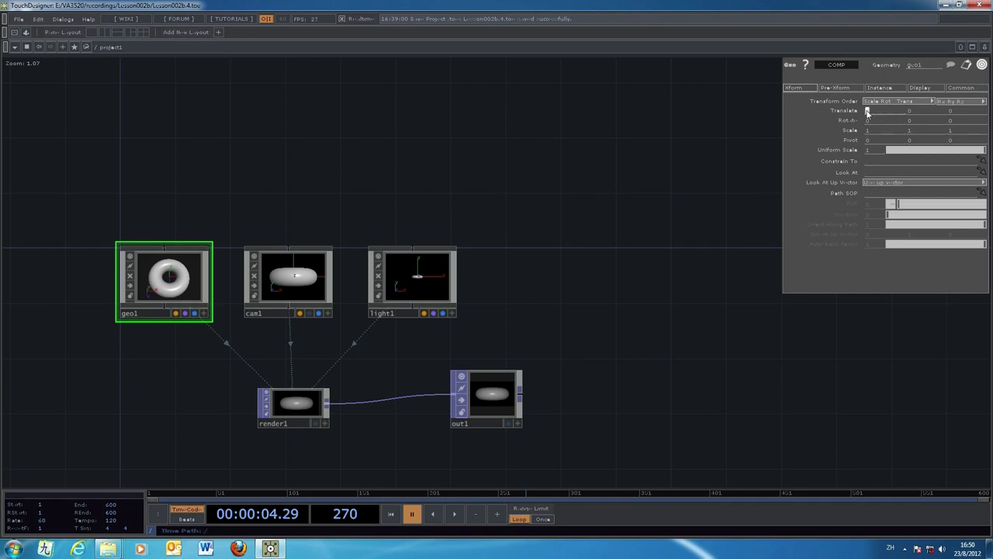
key(Return)
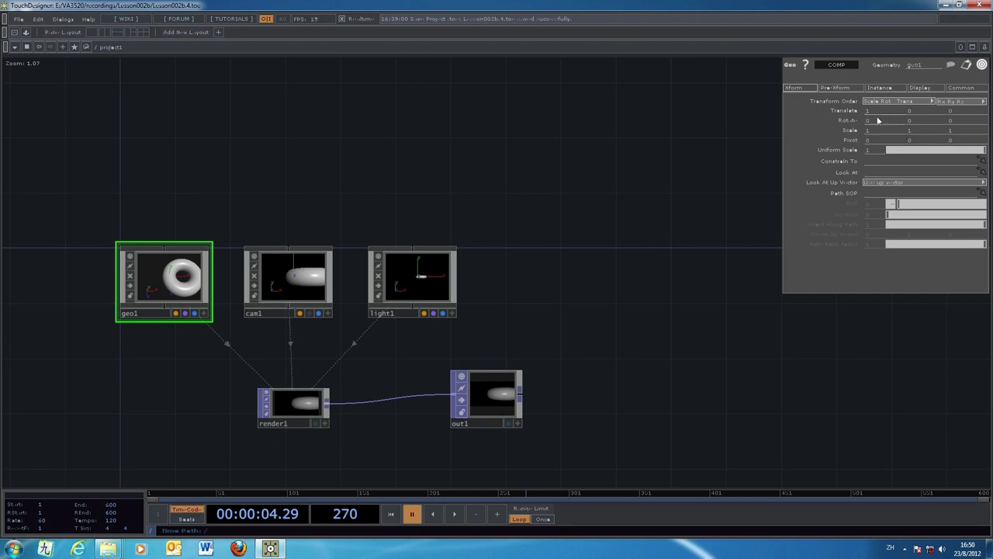
text(45)
key(Return)
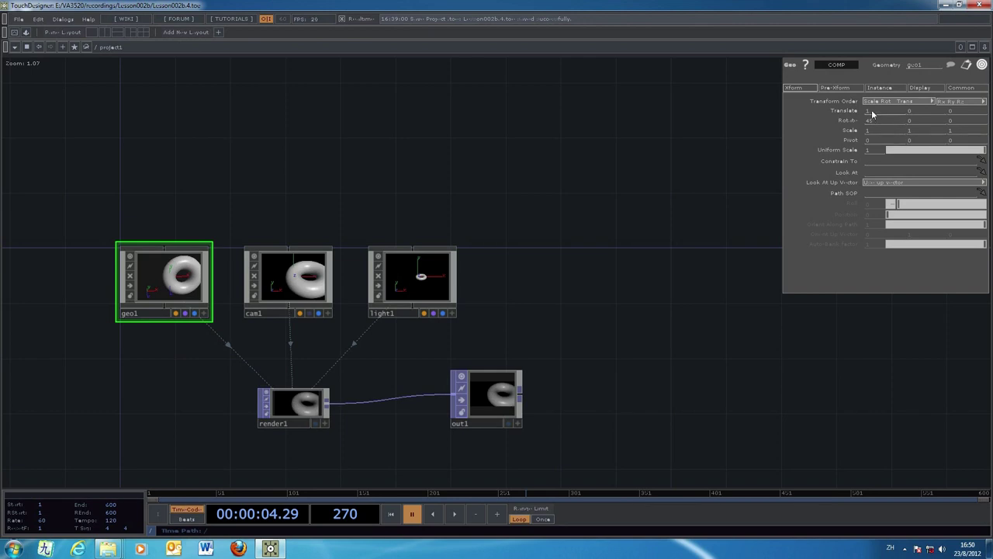
- Preview the rendered torus as the network background using out1's display flag, and switch the flag off again
click(297, 408)
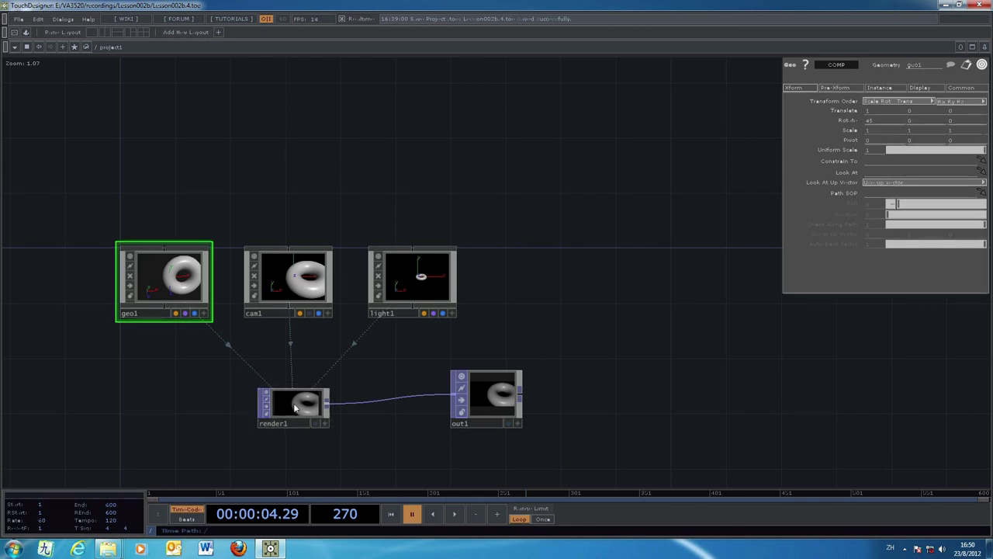
click(492, 399)
click(508, 423)
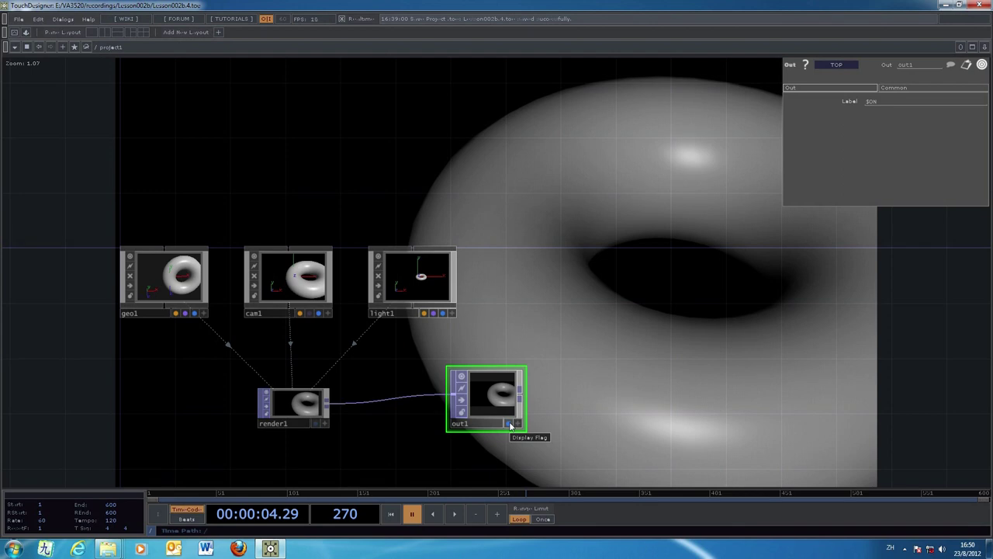
click(509, 422)
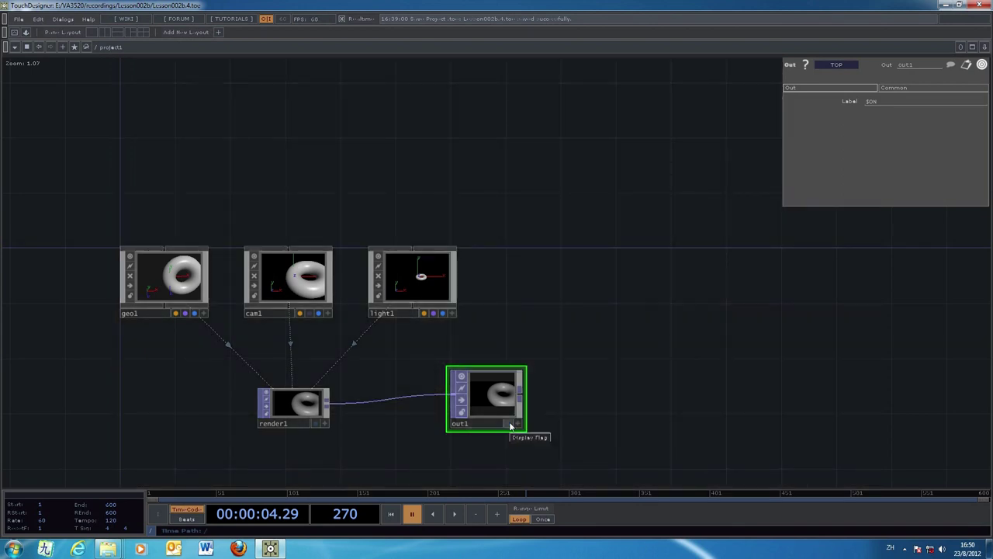
- Look inside geo1 at the torus SOP and its parameters, and return to the project1 network
drag(595, 299, 714, 300)
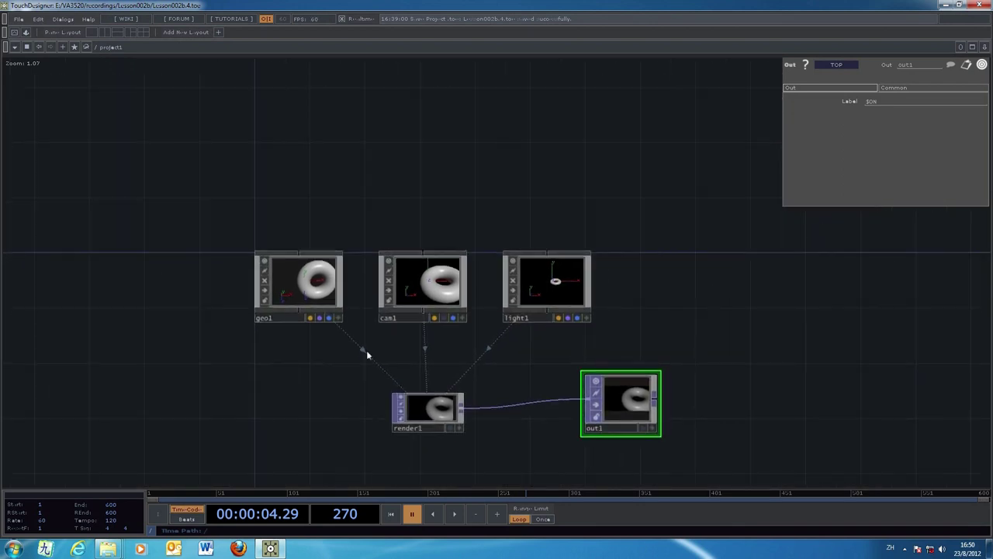
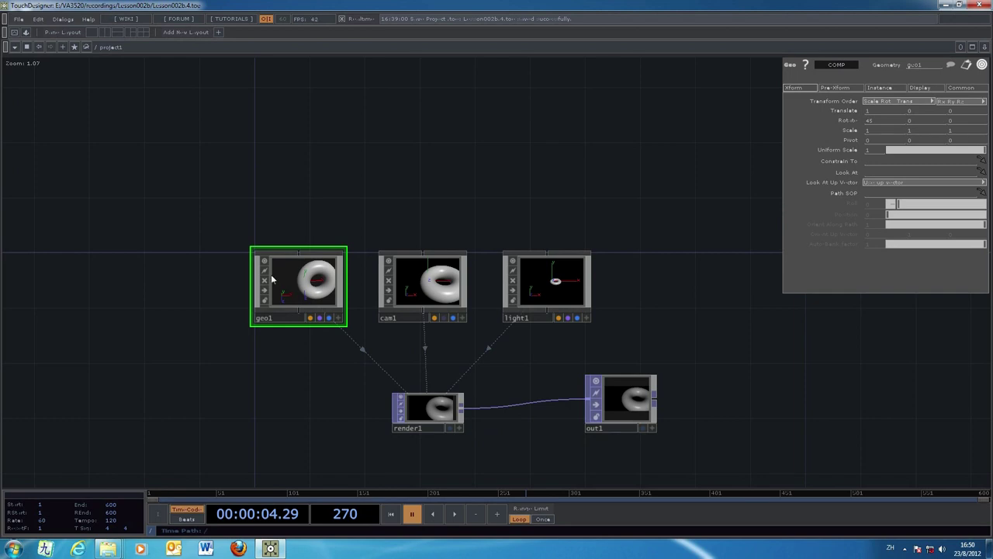
drag(319, 388, 295, 412)
scroll(273, 376, up, 3)
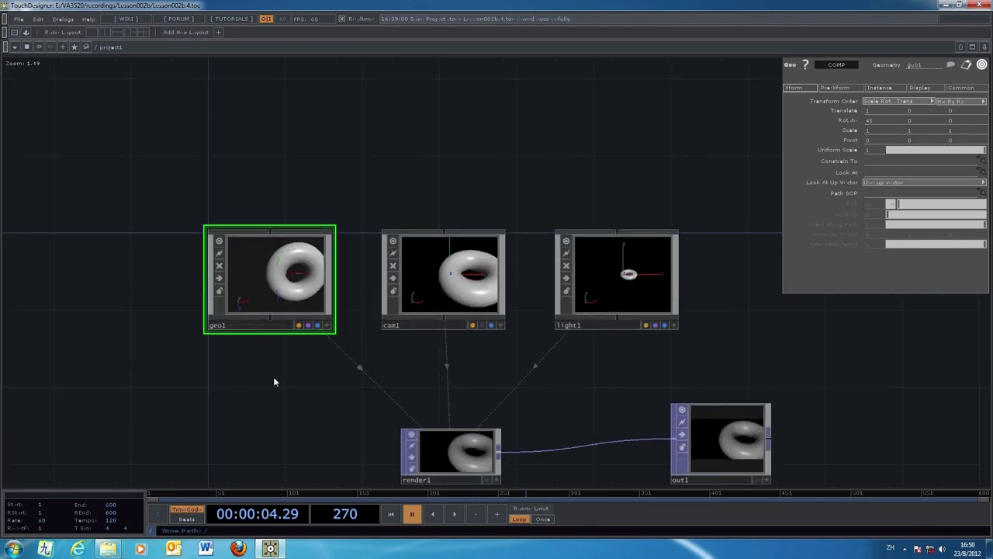
double_click(276, 282)
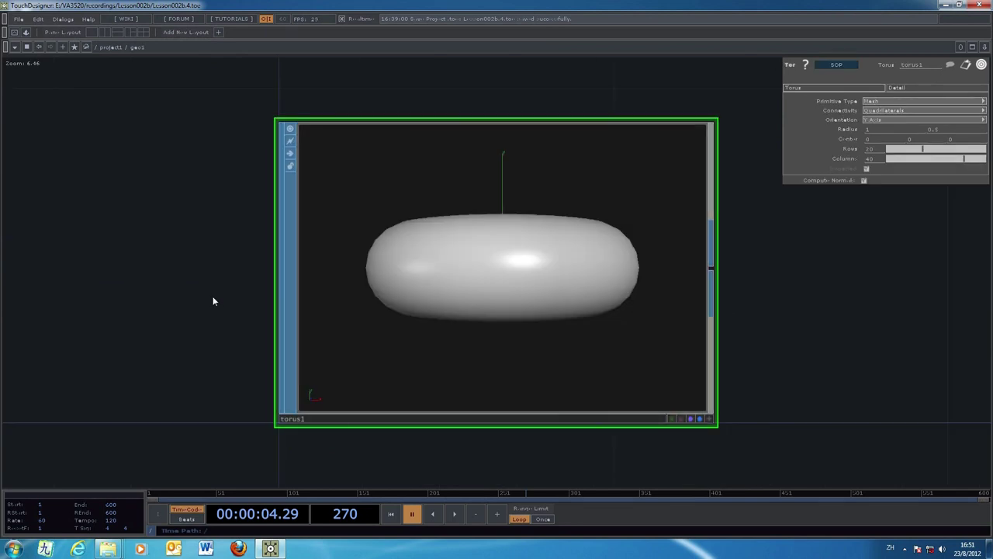
scroll(213, 301, down, 6)
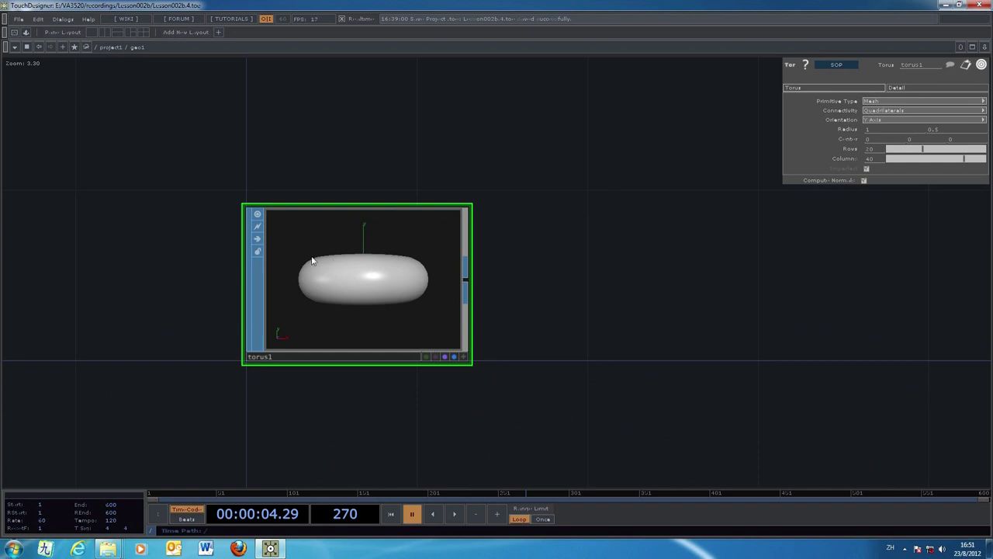
click(110, 47)
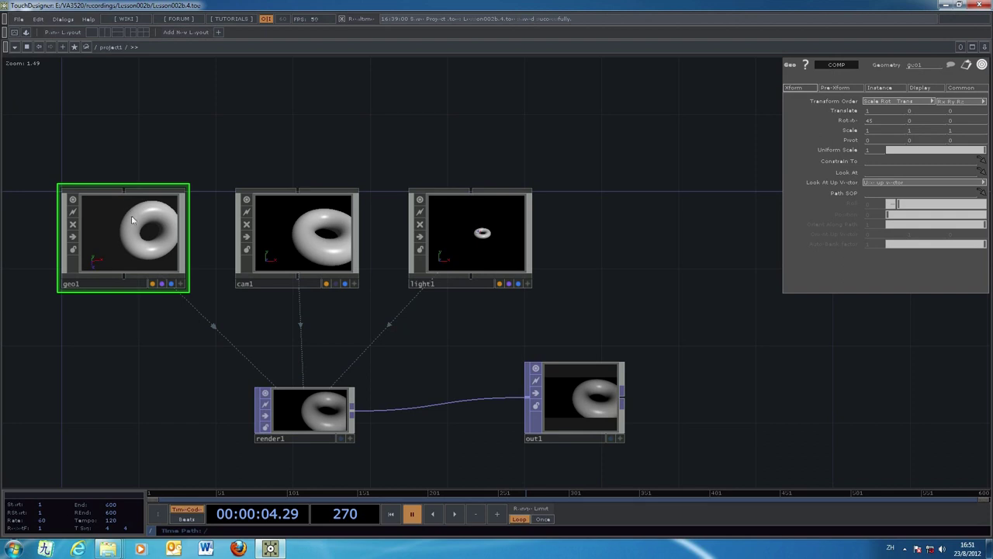
- Enter geo1 again and delete the torus1 SOP
key(i)
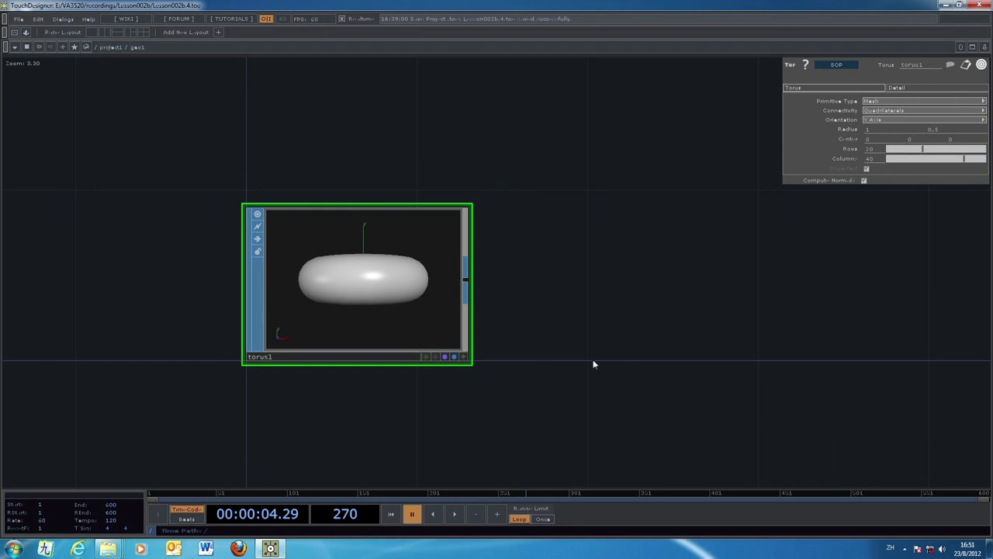
drag(604, 376, 538, 356)
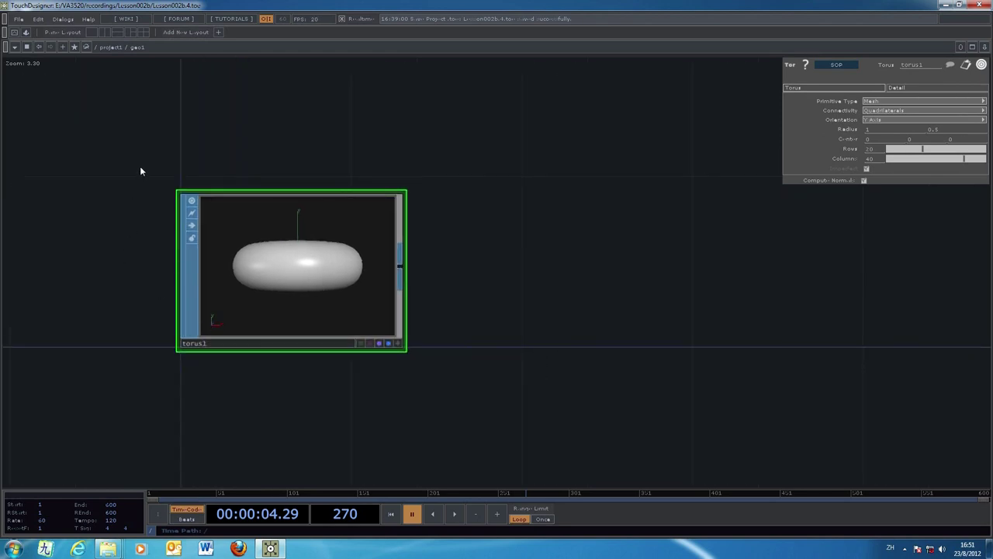
right_click(273, 281)
click(310, 375)
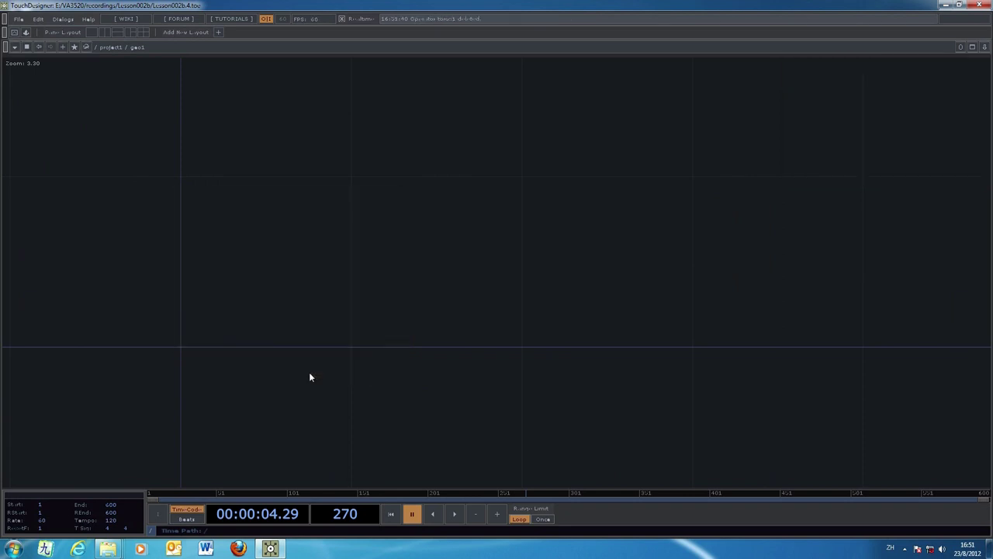
- Add a Box SOP inside geo1 in the place where the torus was
key(Tab)
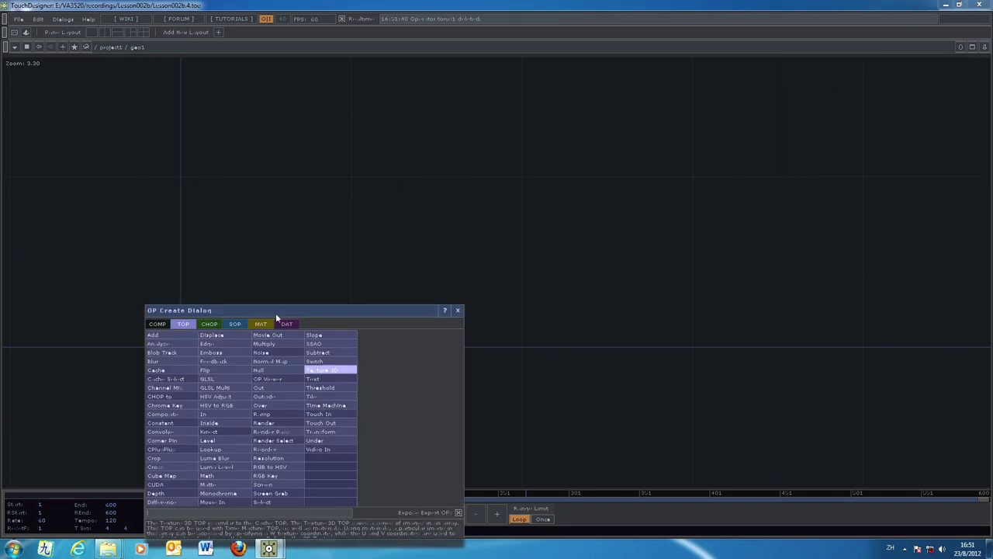
drag(330, 307, 634, 178)
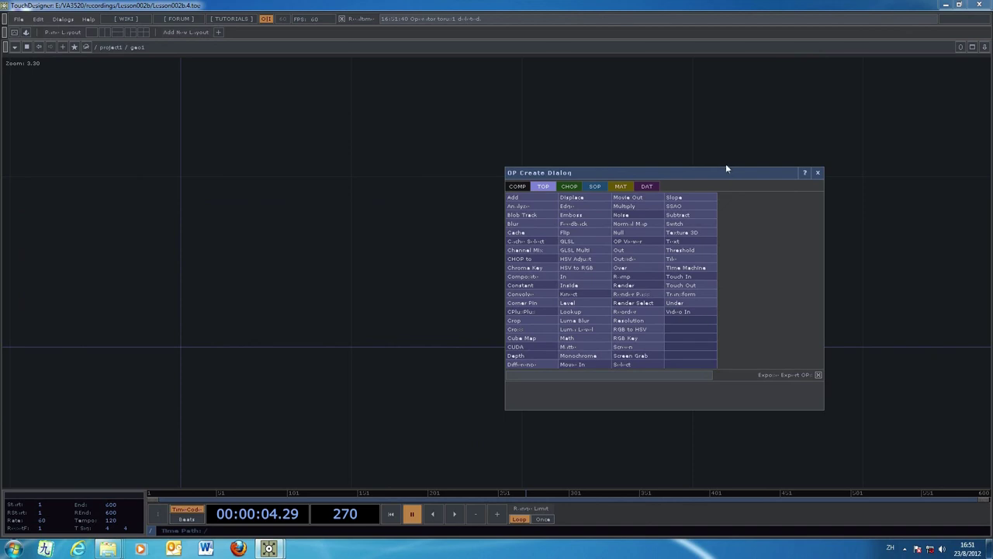
click(597, 187)
drag(667, 173, 628, 155)
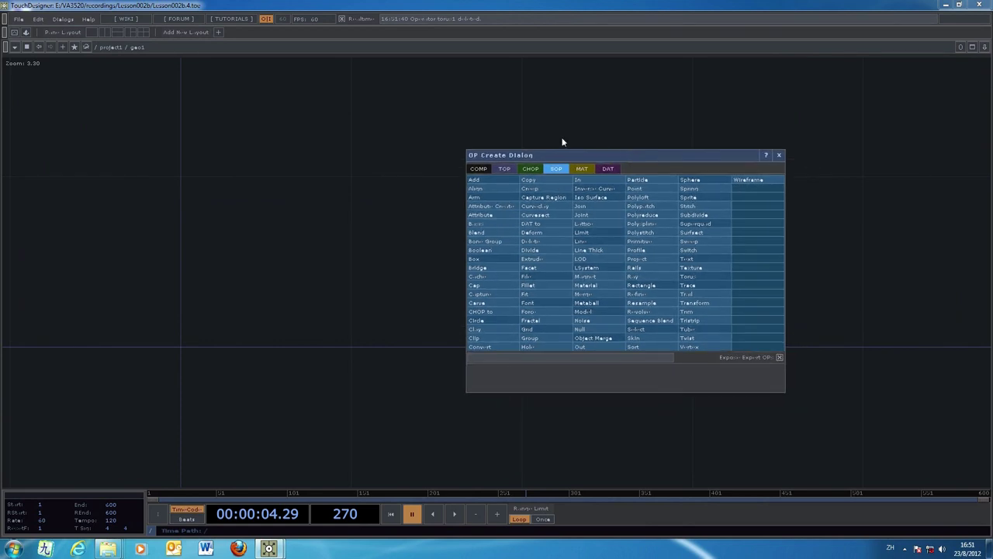
click(479, 262)
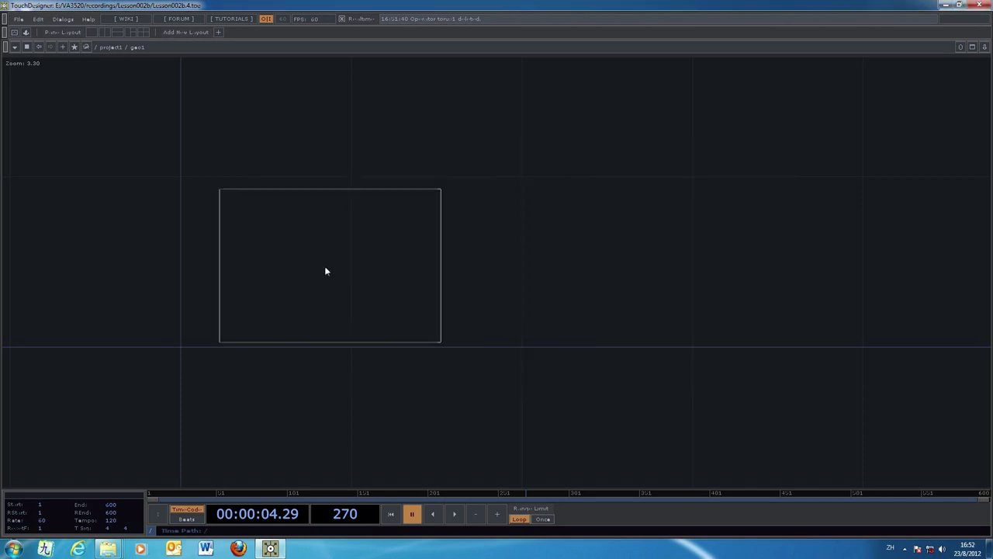
click(291, 275)
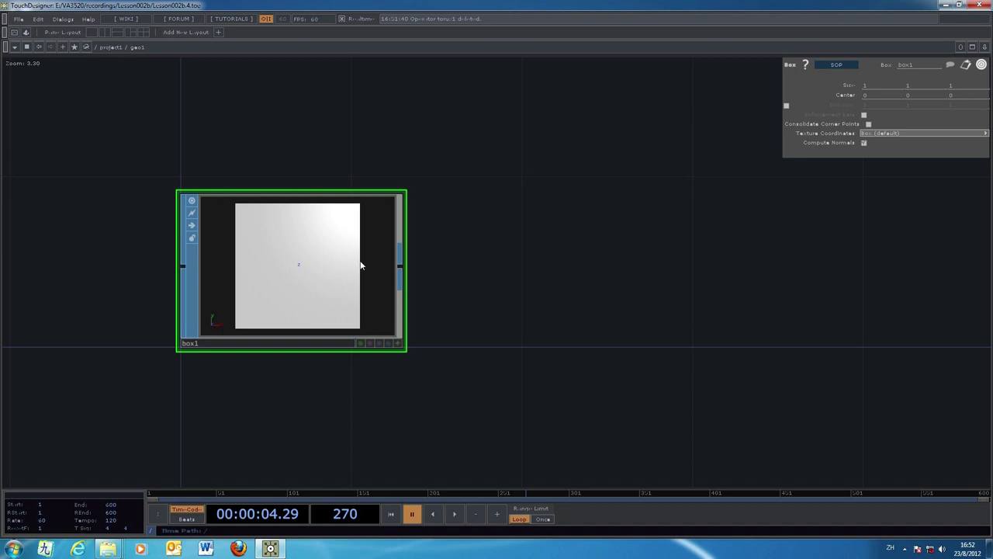
- Save the project and go back up to the project1 network
click(16, 20)
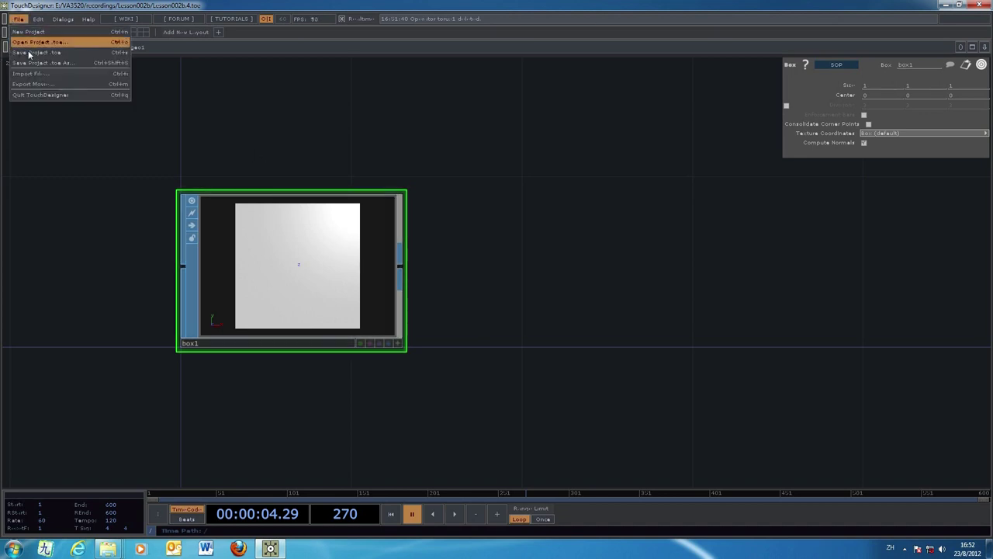
click(29, 53)
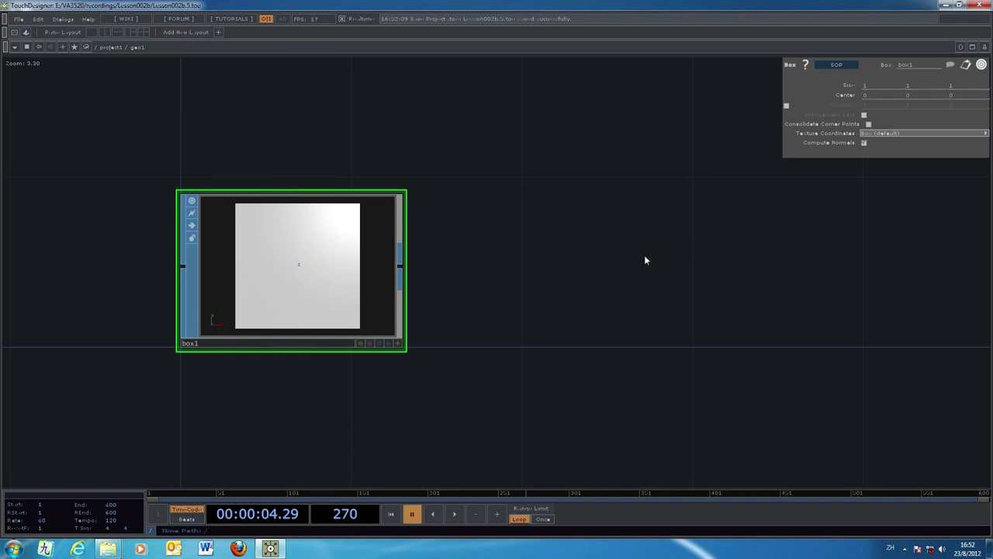
click(108, 48)
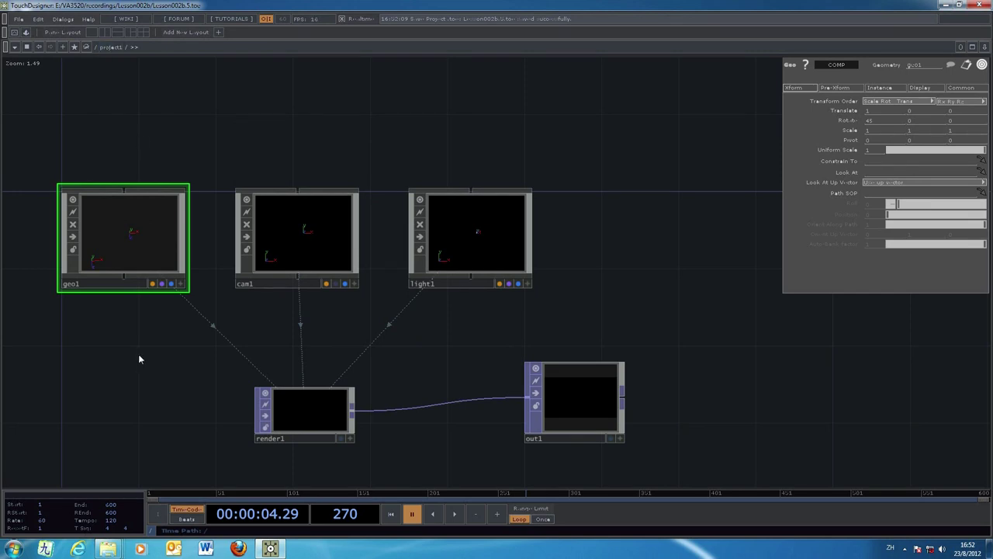
- Enter geo1, turn on the render and display flags of box1, and return to the project1 network
key(i)
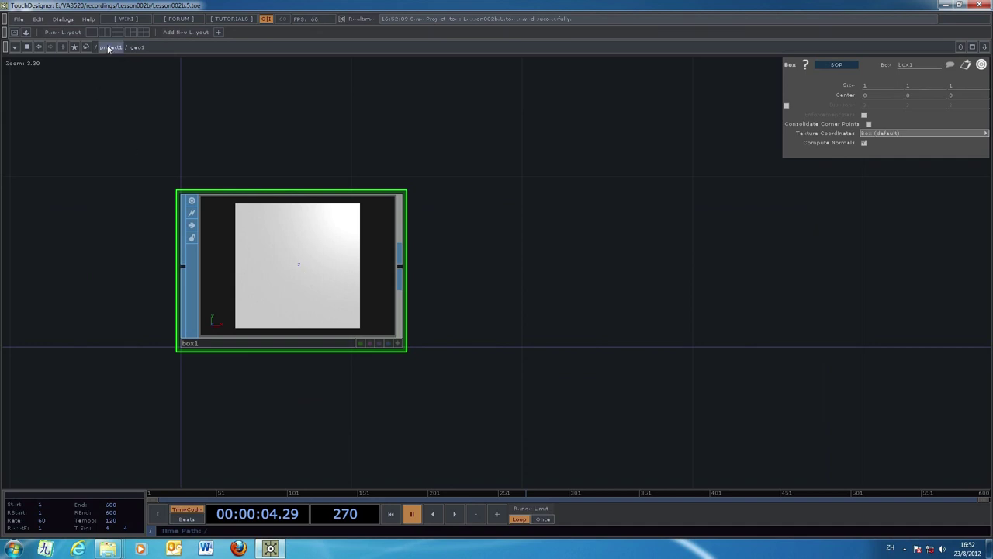
drag(424, 384, 412, 367)
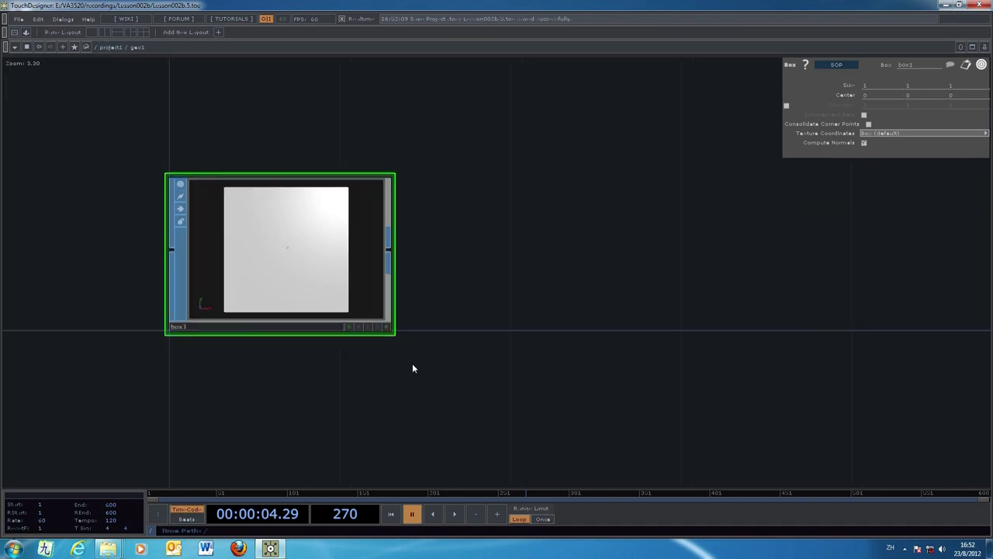
click(367, 327)
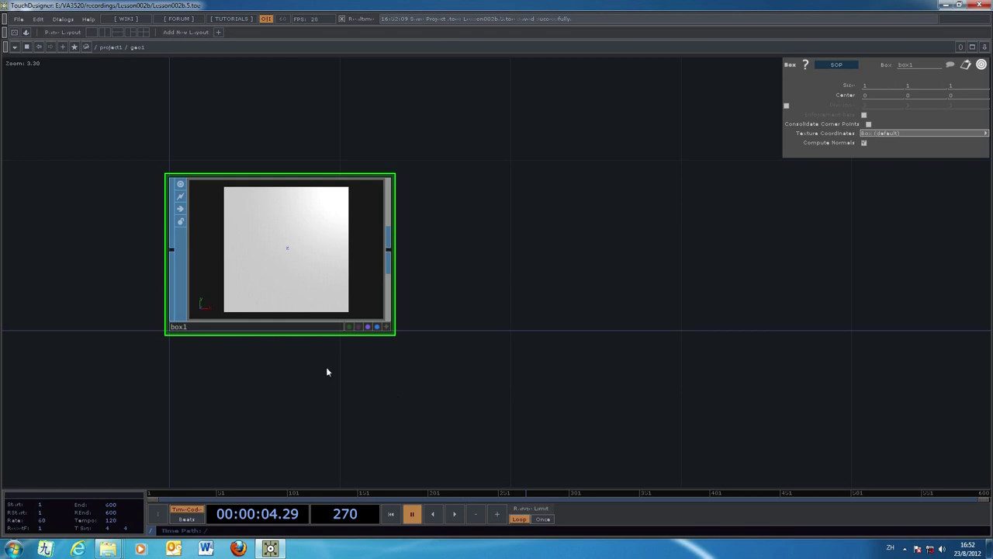
click(109, 47)
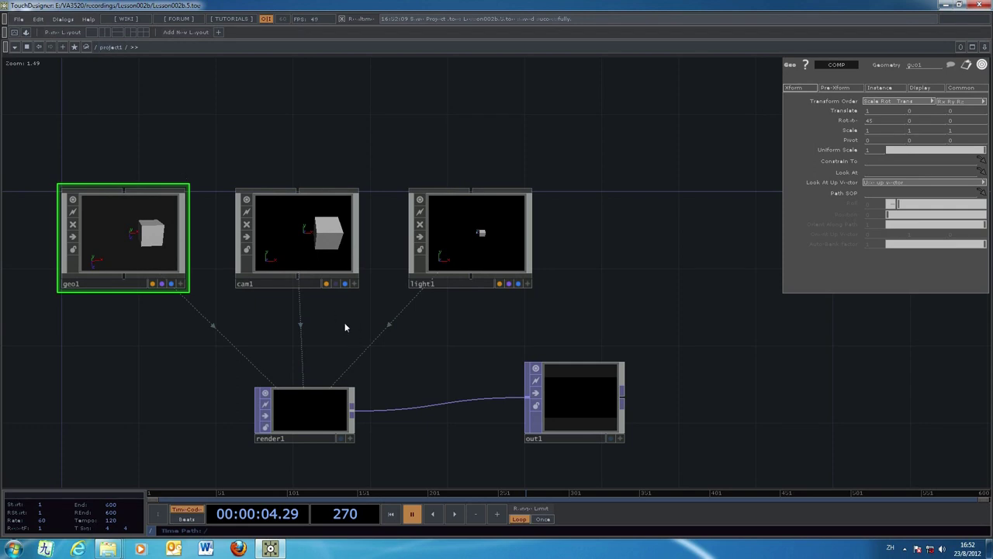
- Reset the X translation and X rotation of geo1 to 0
drag(339, 313, 326, 296)
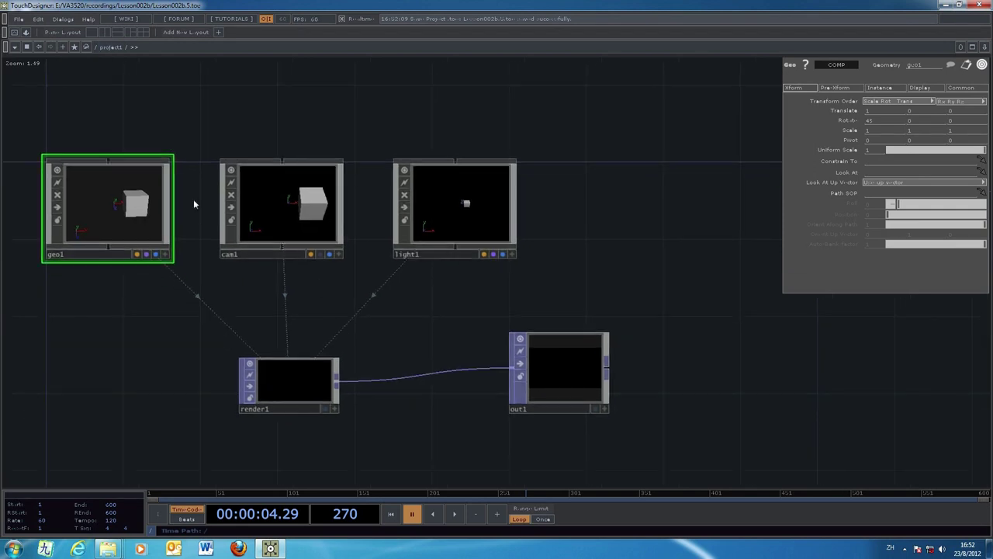
click(299, 206)
click(471, 220)
click(296, 222)
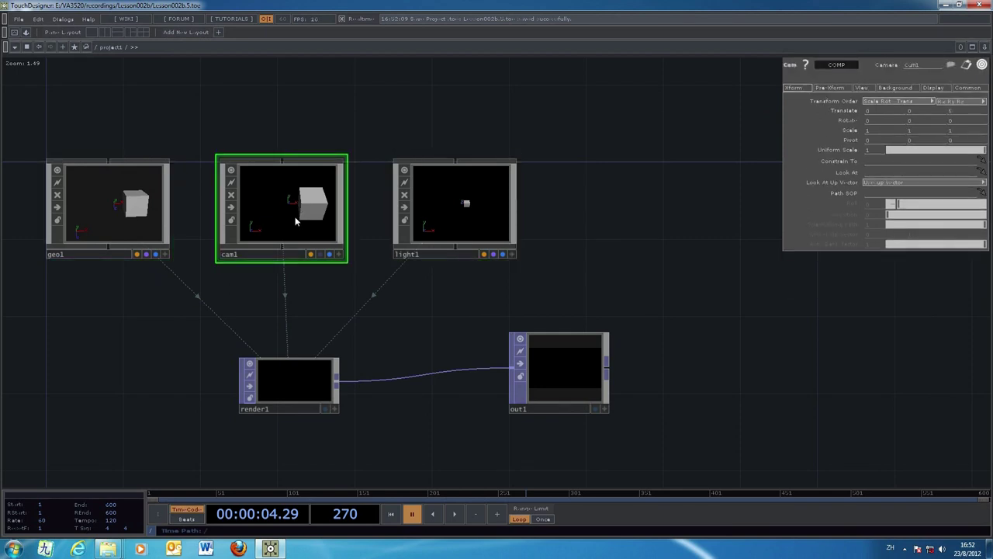
click(127, 211)
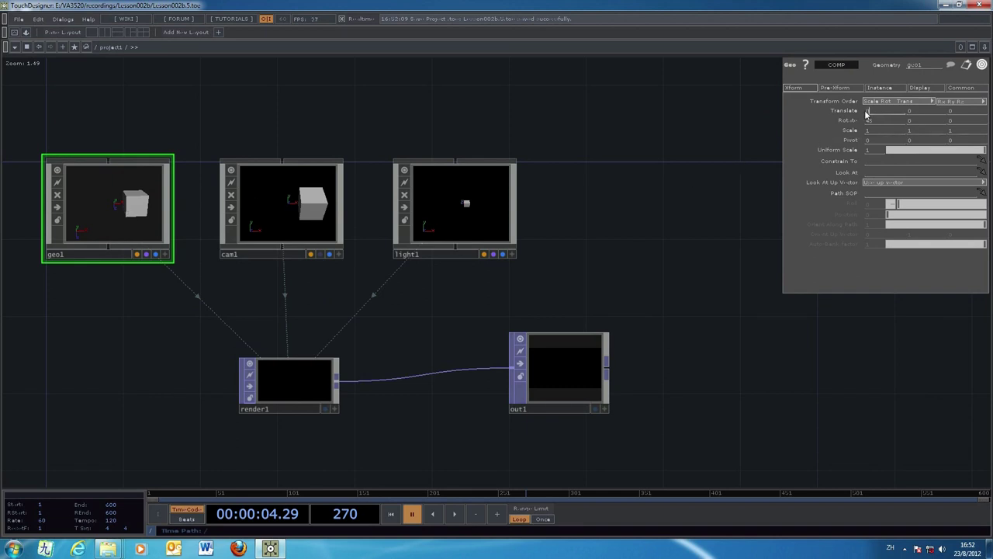
double_click(869, 121)
key(BackSpace)
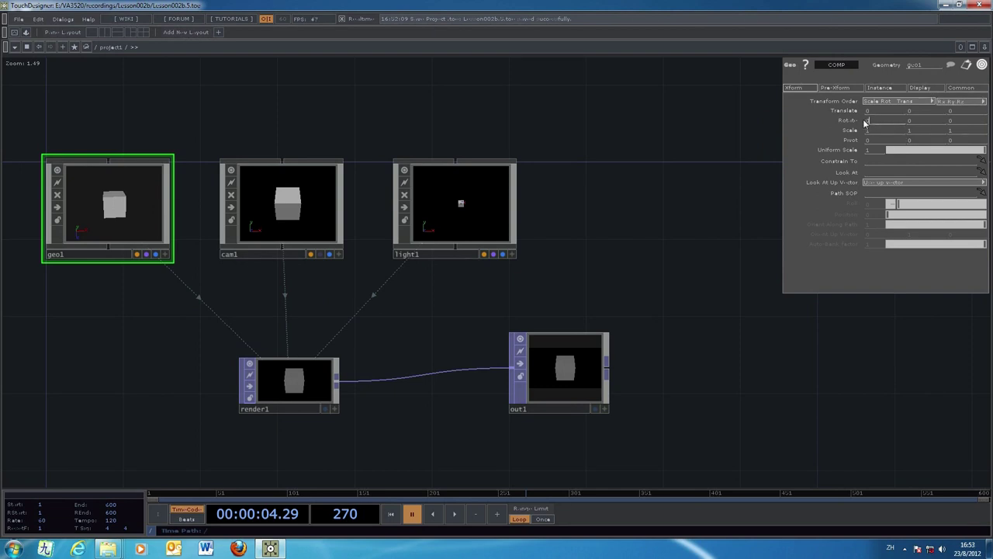
key(Return)
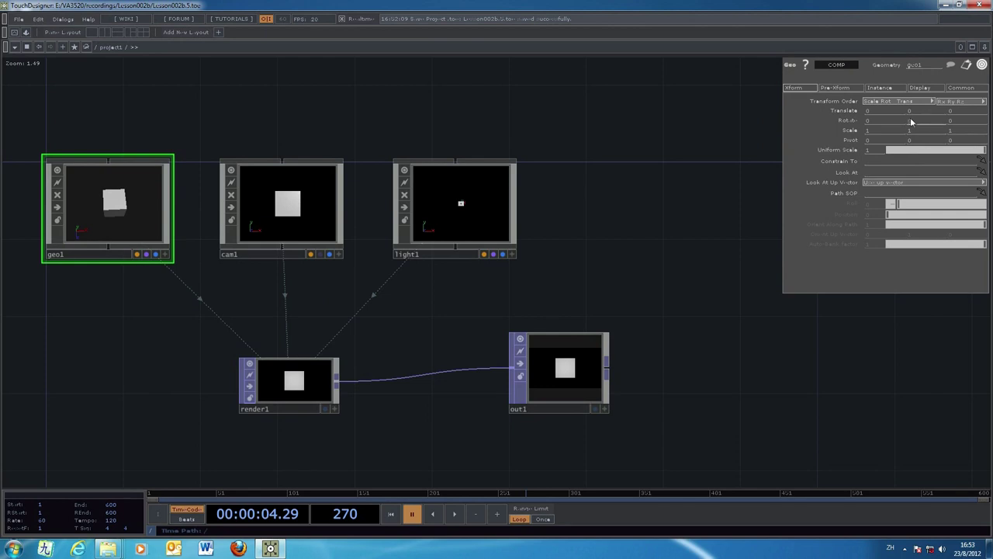
- Rotate geo1 by 45 degrees in Y and 30 degrees in X, and save the project
text(45)
key(Return)
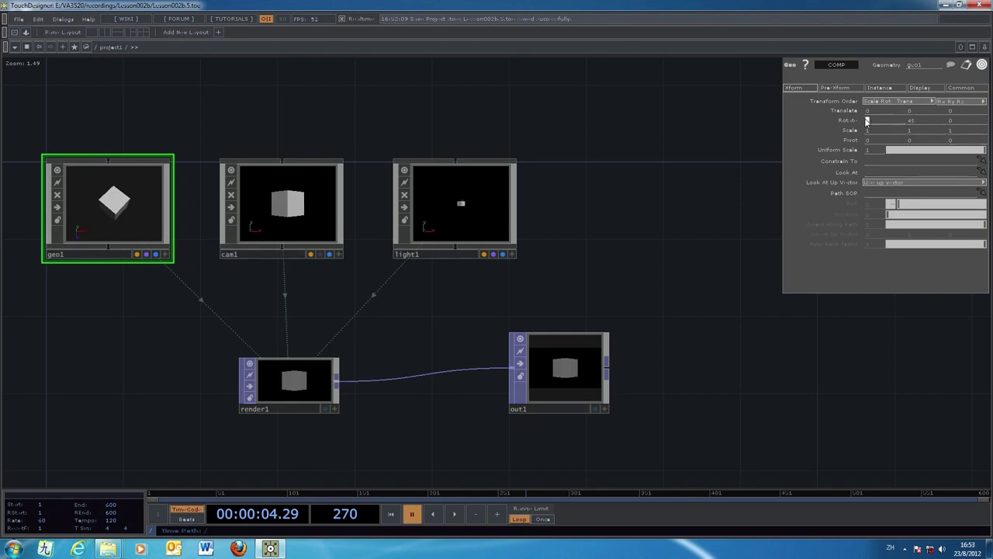
drag(867, 121, 866, 123)
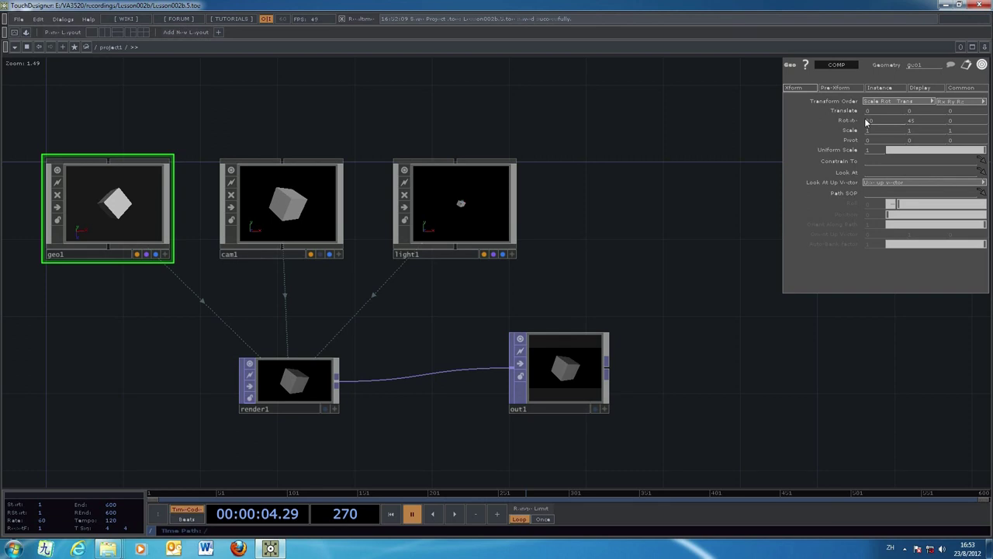
click(20, 21)
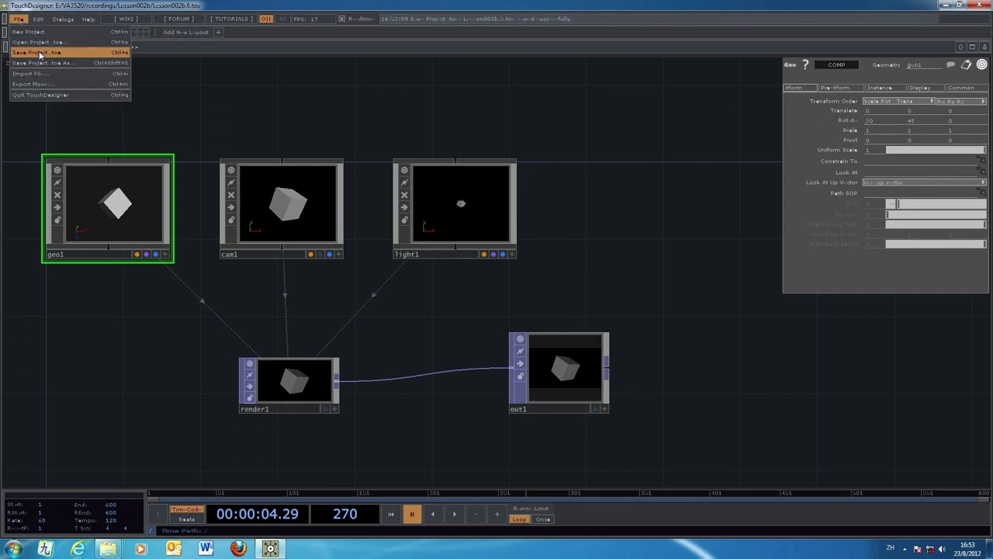
click(39, 53)
- Change the Light Color of light1 to yellow (0.9, 0.9, 0) and save the project
drag(434, 357, 412, 332)
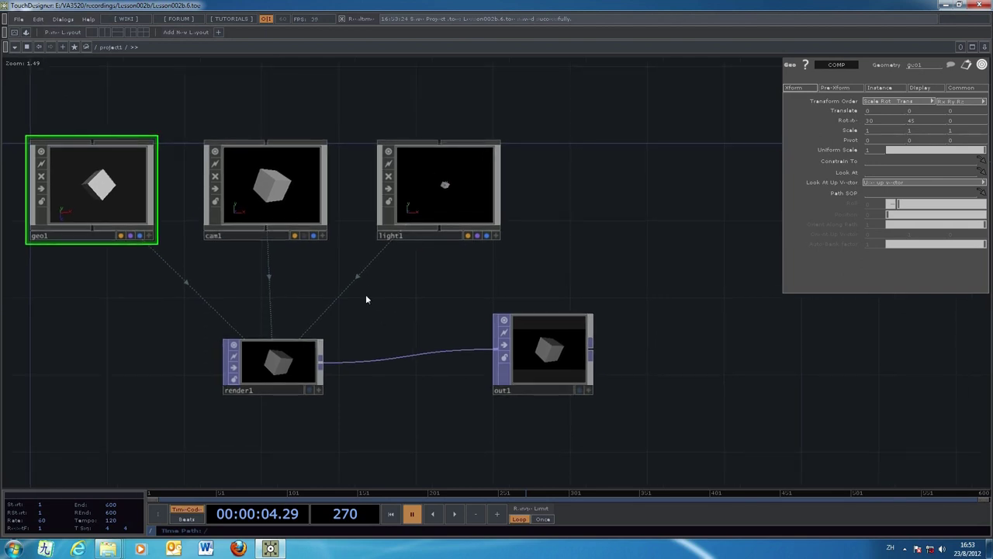
click(449, 194)
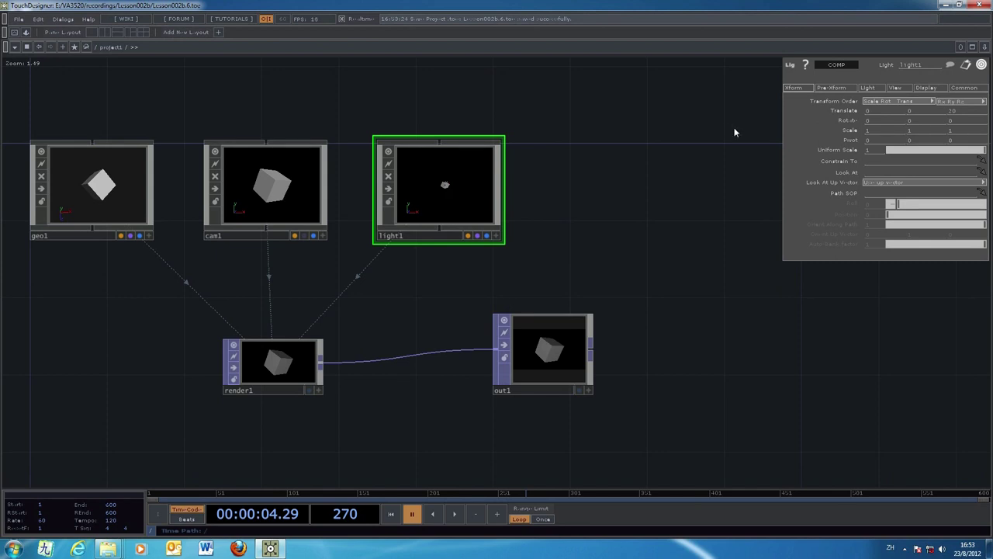
click(874, 87)
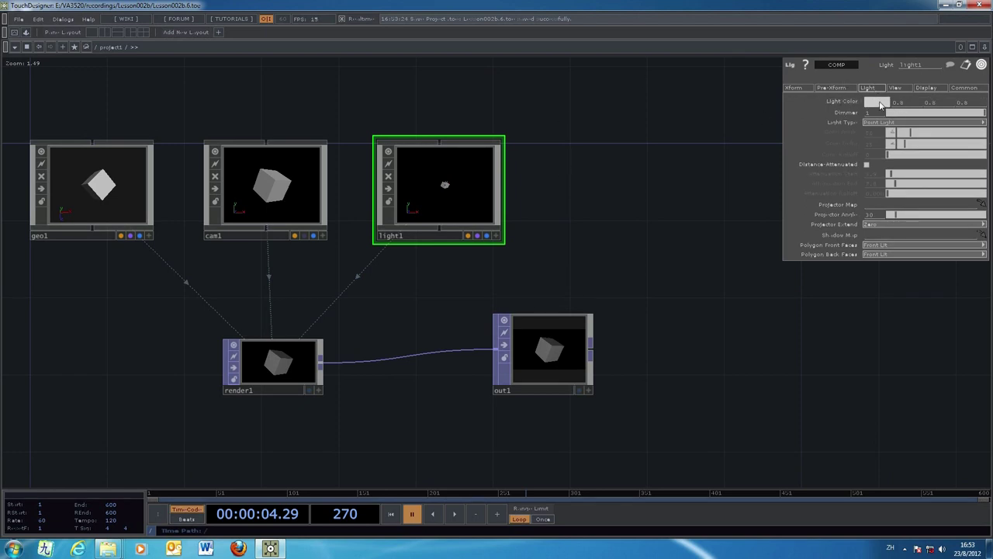
click(880, 104)
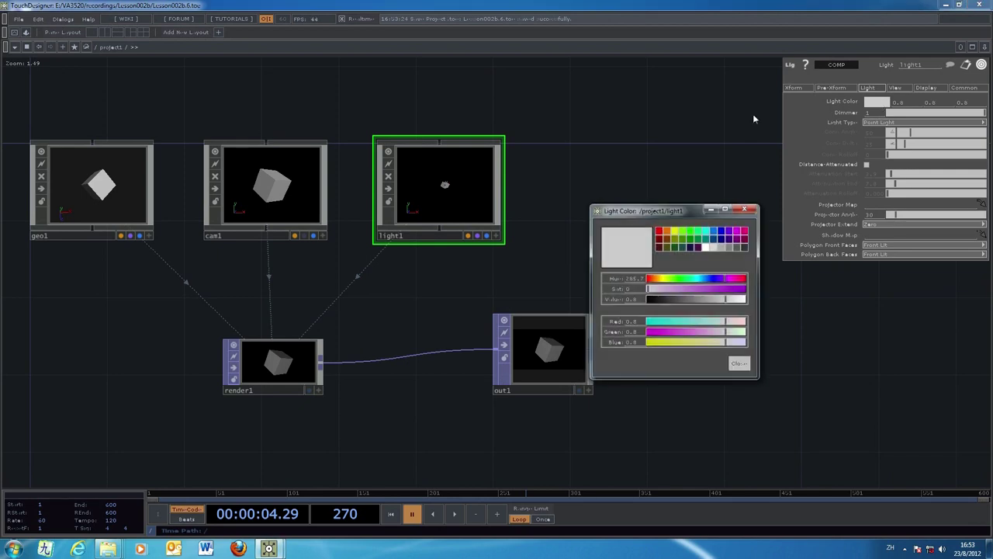
click(673, 235)
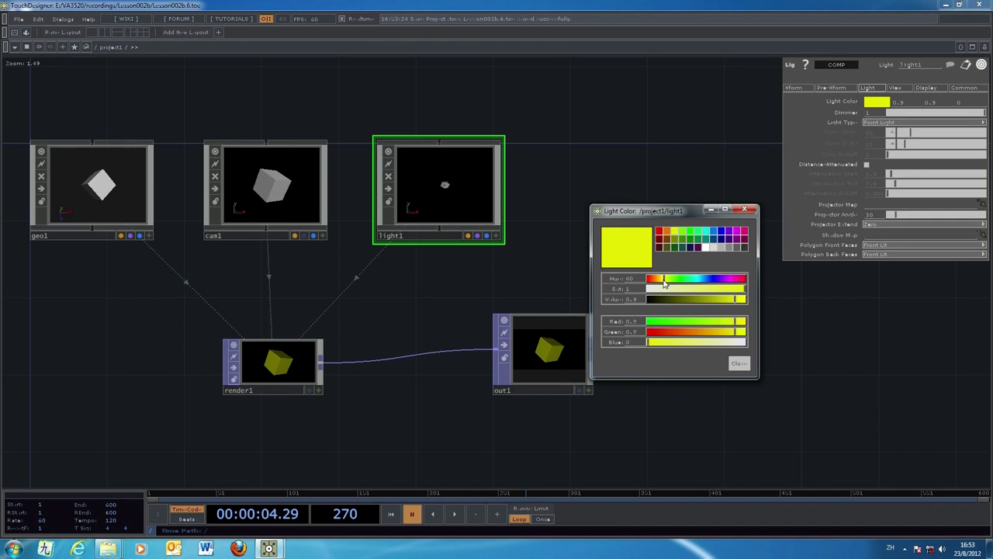
click(738, 363)
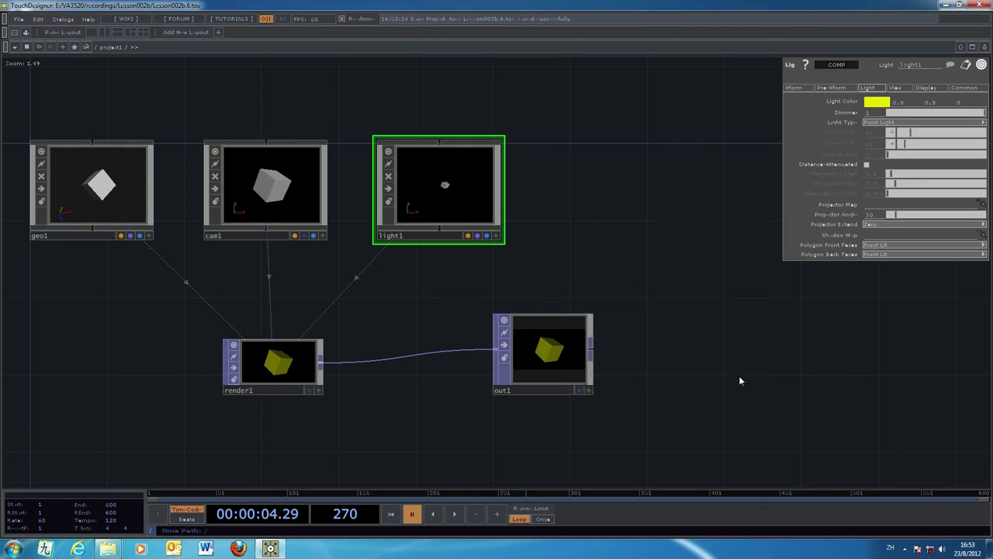
click(15, 19)
click(40, 52)
- Preview the out1 image as the network background, and turn its display flag off again
click(578, 393)
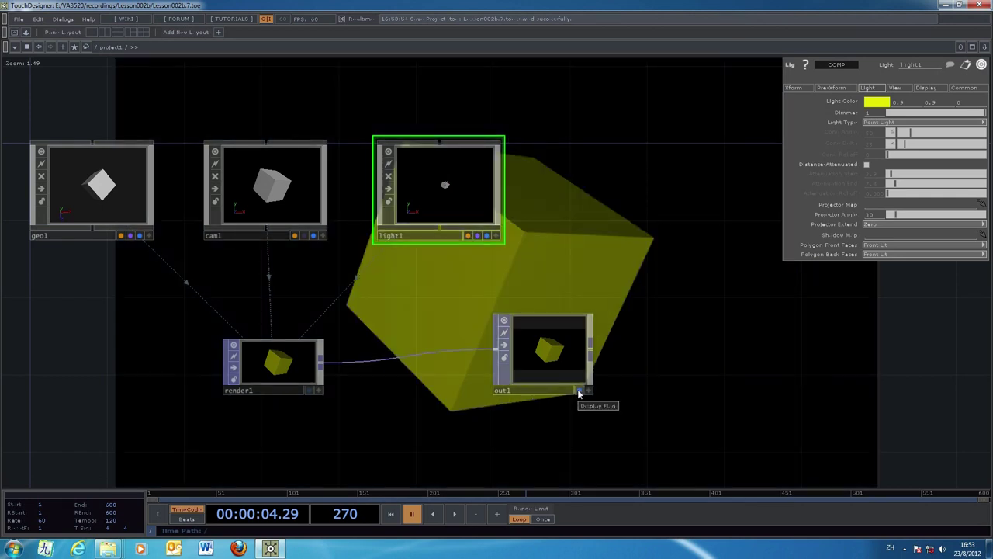
click(578, 393)
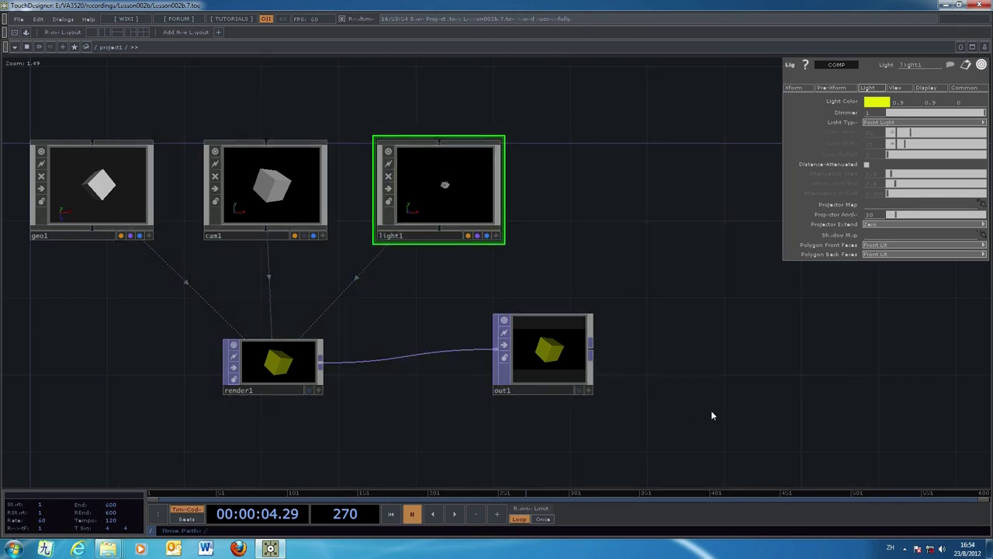
scroll(710, 415, up, 3)
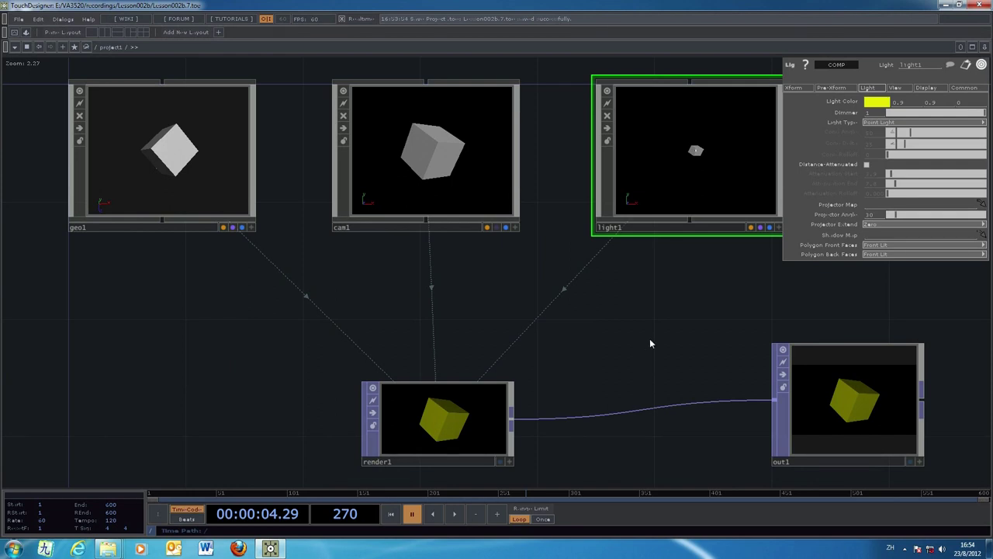
scroll(650, 339, down, 3)
drag(651, 346, 487, 339)
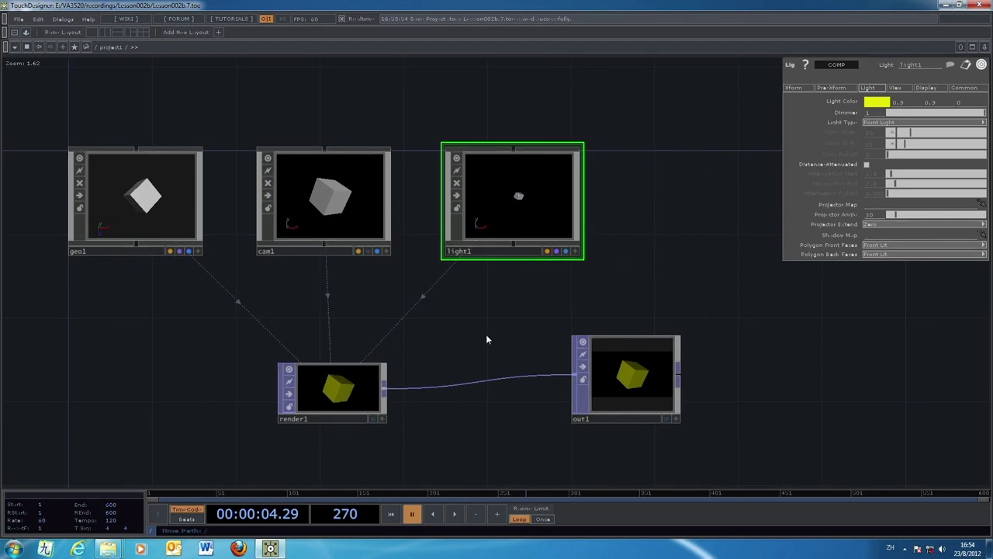